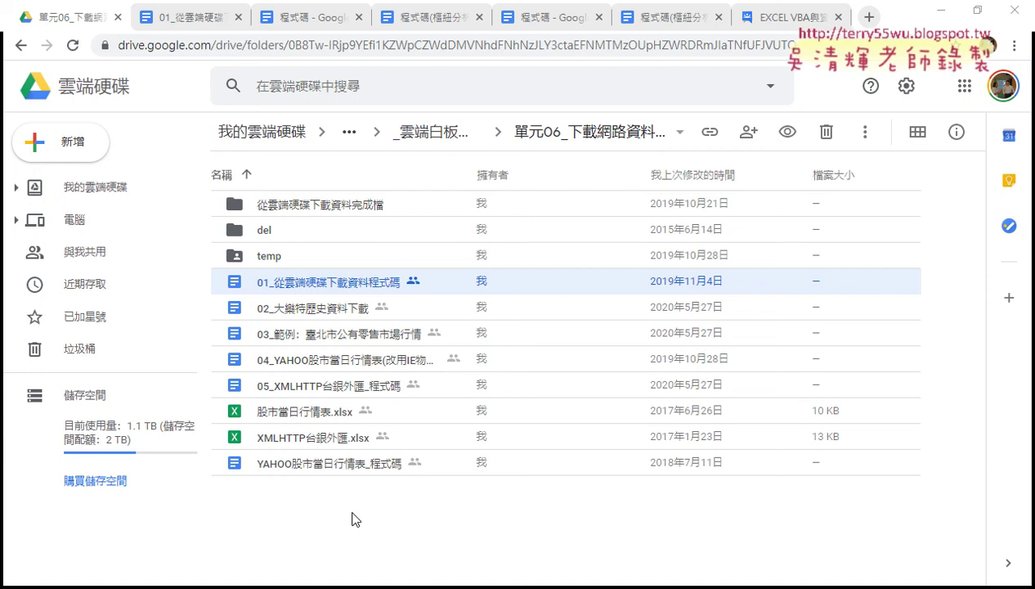
# Step: Bring the 問題05 Excel workbook to the front from its taskbar preview
pyautogui.moveTo(337, 588)
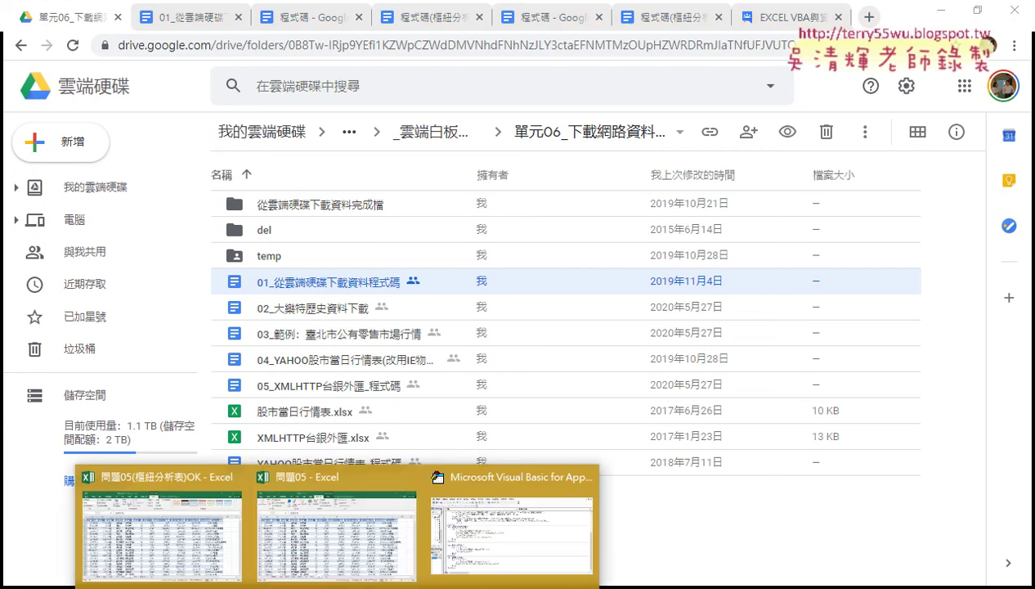
pyautogui.click(327, 546)
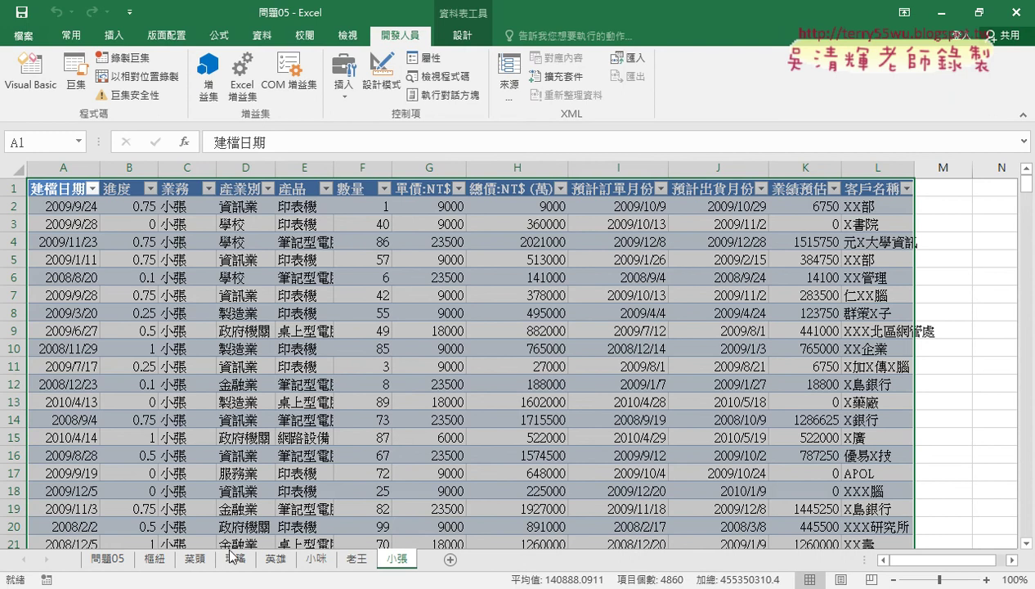
# Step: Check the 問題05 sheet's records down to row 2500, then show the 菜頭 sheet
pyautogui.click(126, 561)
pyautogui.click(57, 188)
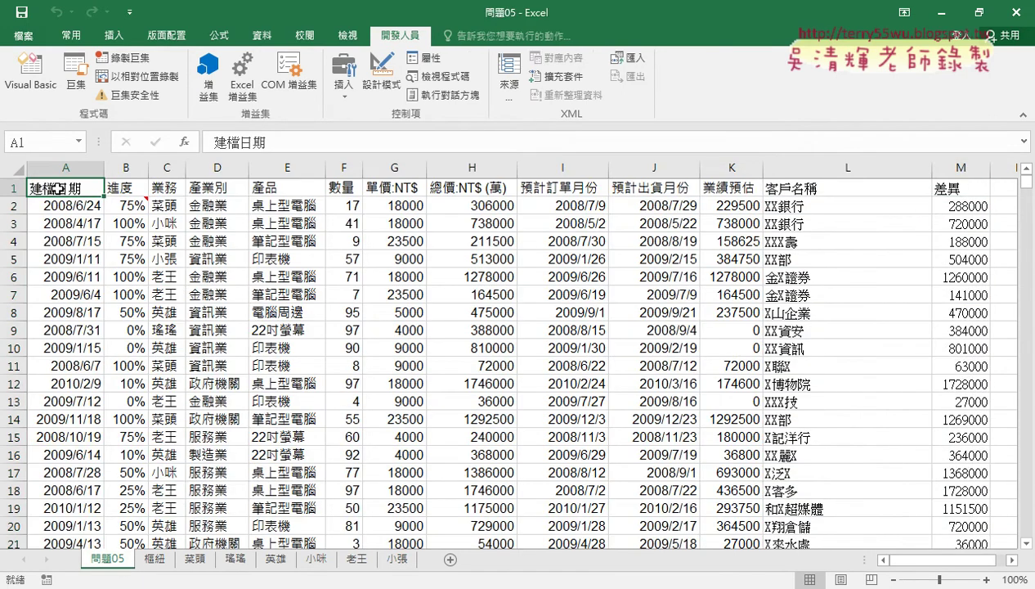
pyautogui.hotkey('ctrl', 'Down')
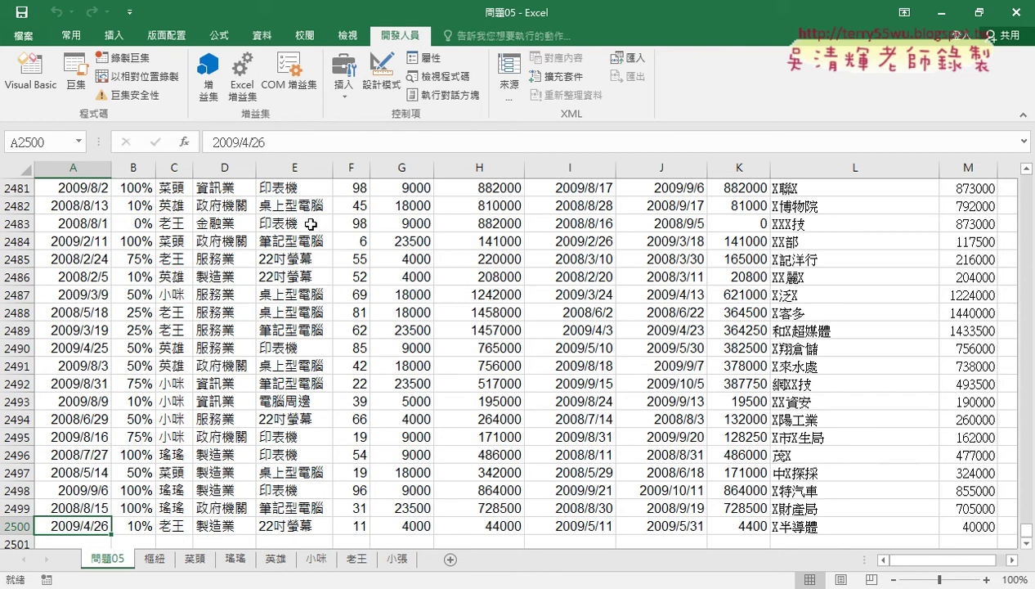
pyautogui.click(1012, 561)
pyautogui.click(1012, 561)
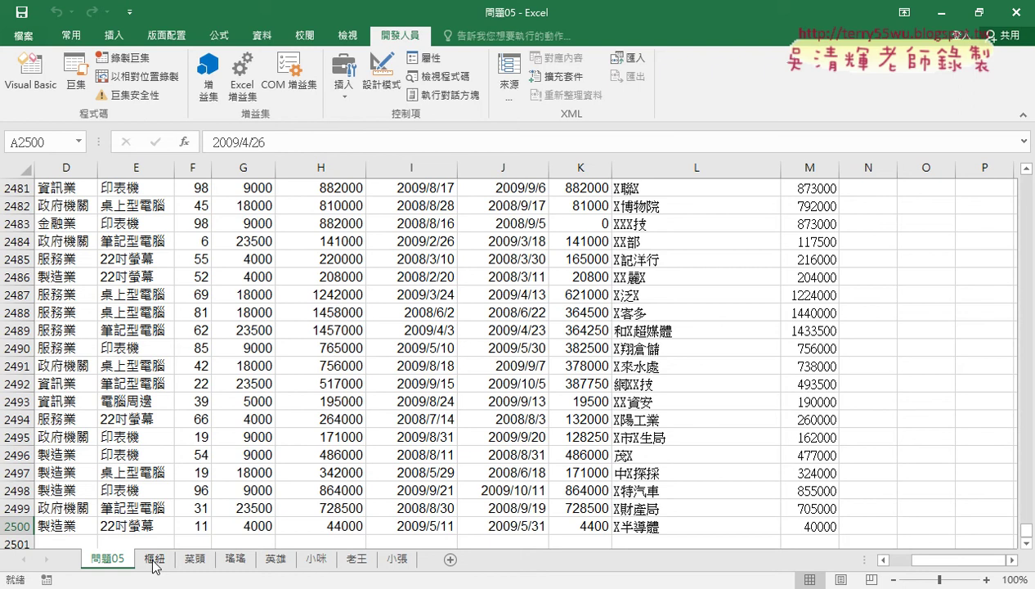
pyautogui.click(195, 559)
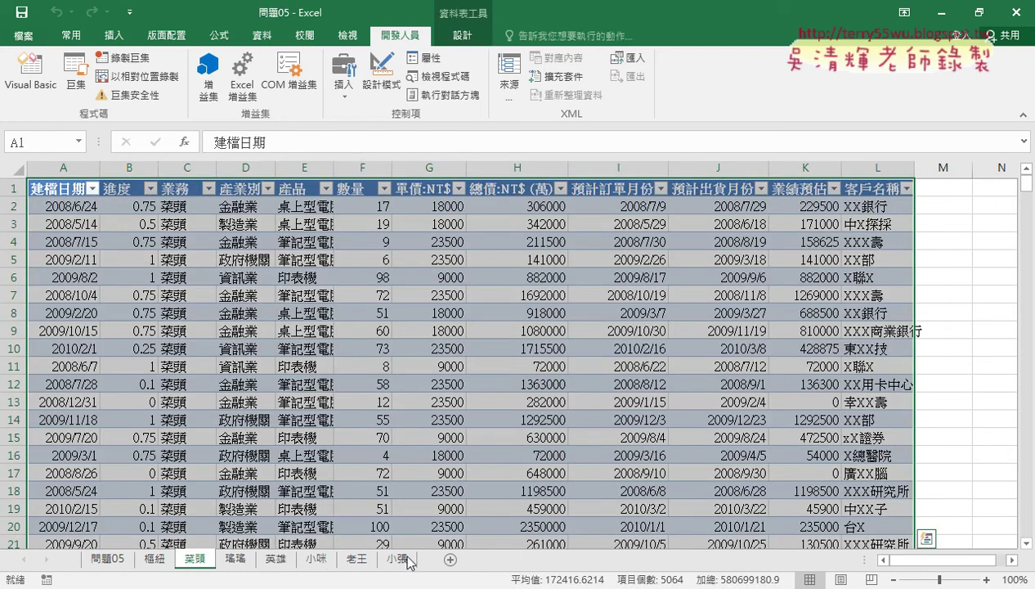
# Step: Delete the grouped sheets 菜頭 through 小張 and return to the 問題05 sheet
pyautogui.keyDown('shift'); pyautogui.click(404, 559); pyautogui.keyUp('shift')
pyautogui.rightClick(406, 559)
pyautogui.click(447, 367)
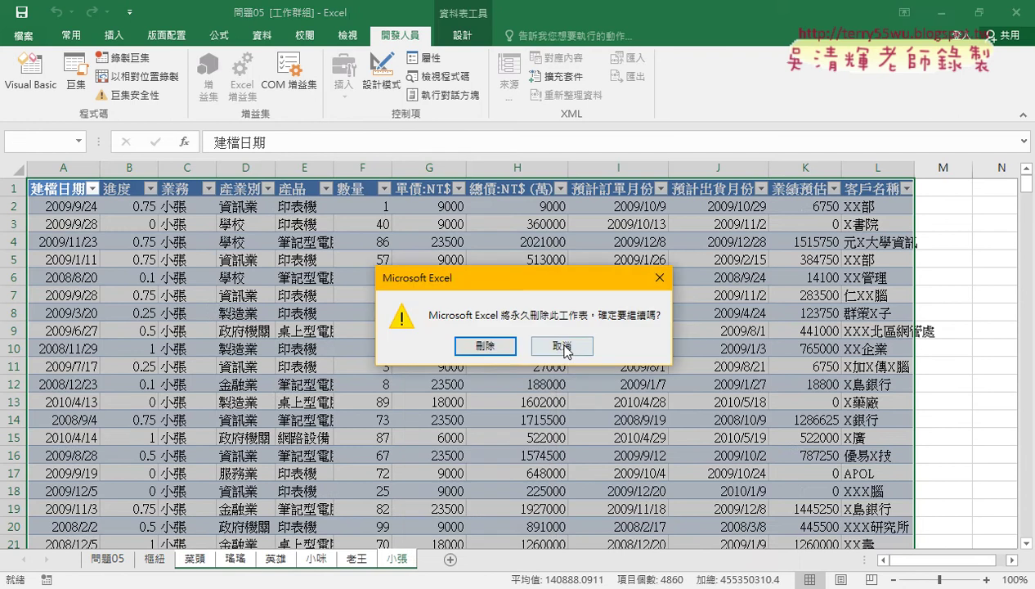
pyautogui.click(490, 407)
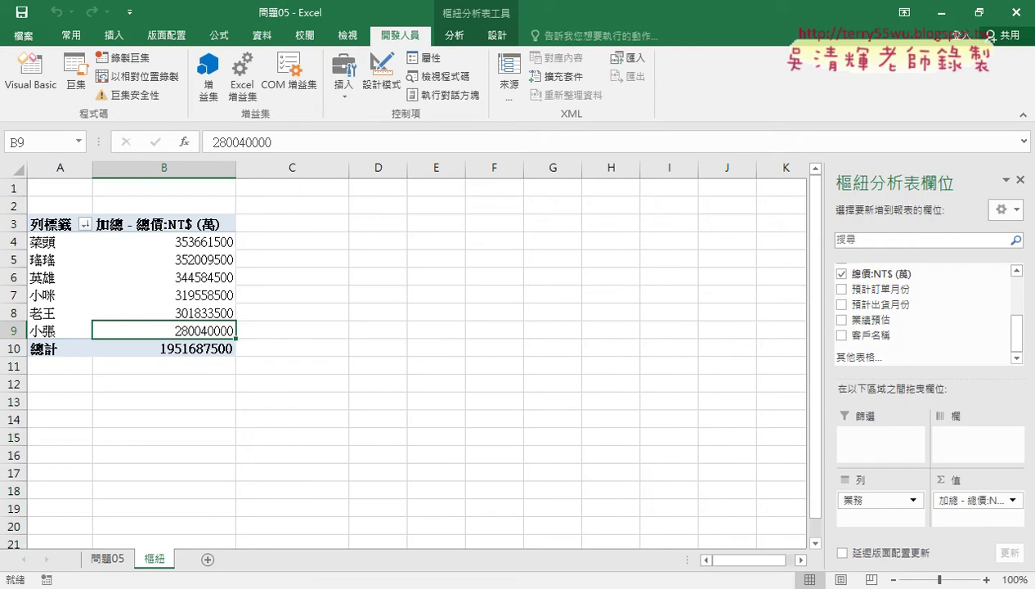
pyautogui.click(109, 559)
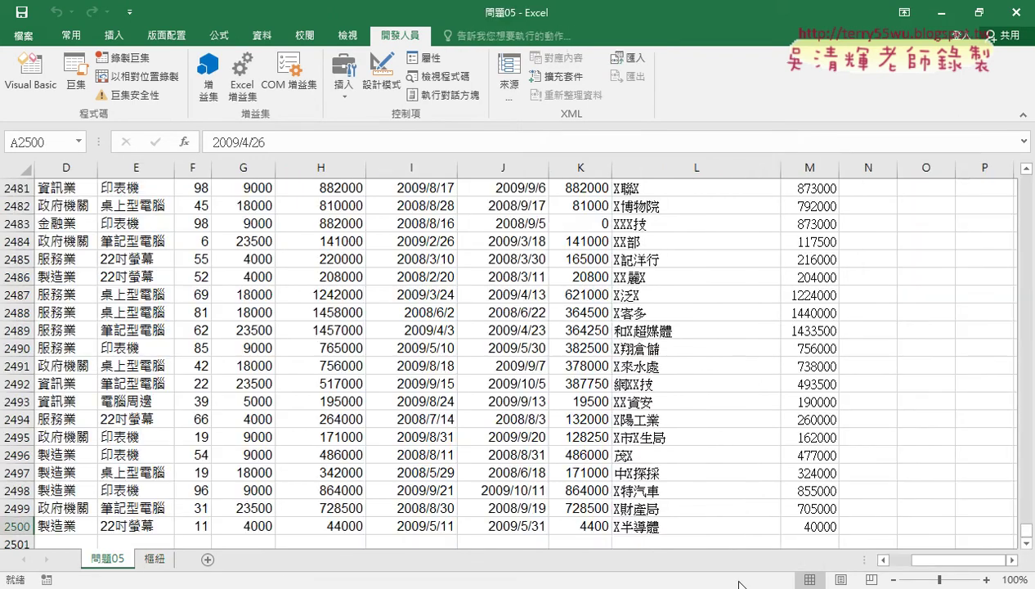
pyautogui.moveTo(944, 561); pyautogui.dragTo(897, 562)
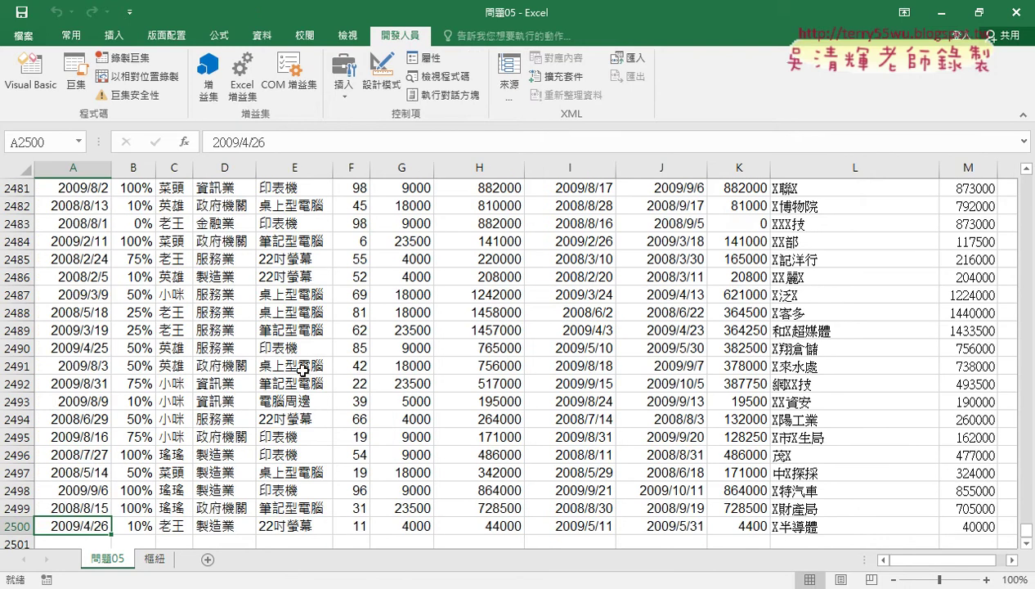
# Step: Save the workbook as an Excel 啟用巨集的活頁簿 (macro-enabled workbook)
pyautogui.click(22, 13)
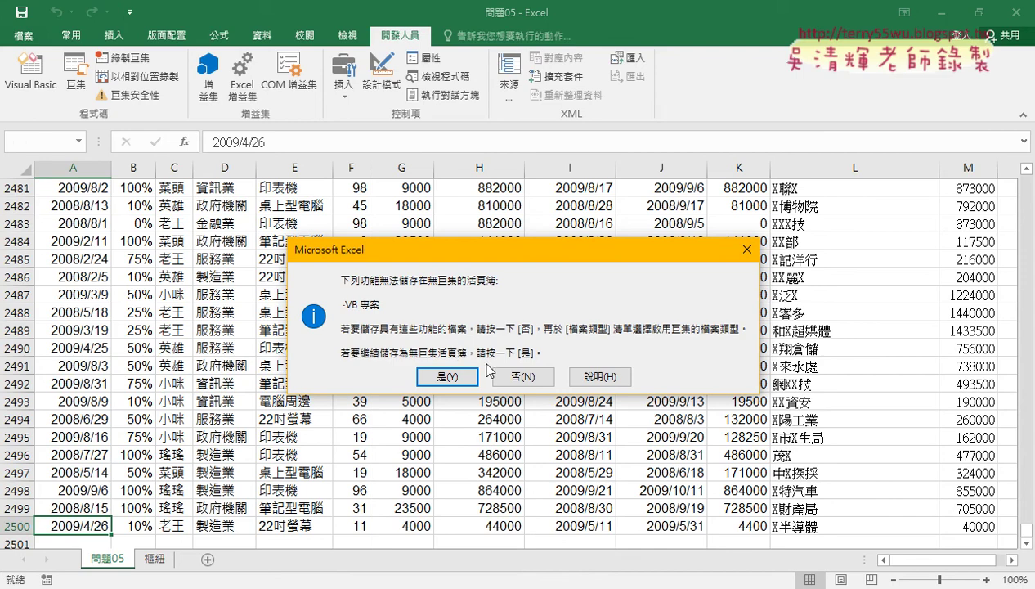
pyautogui.click(513, 377)
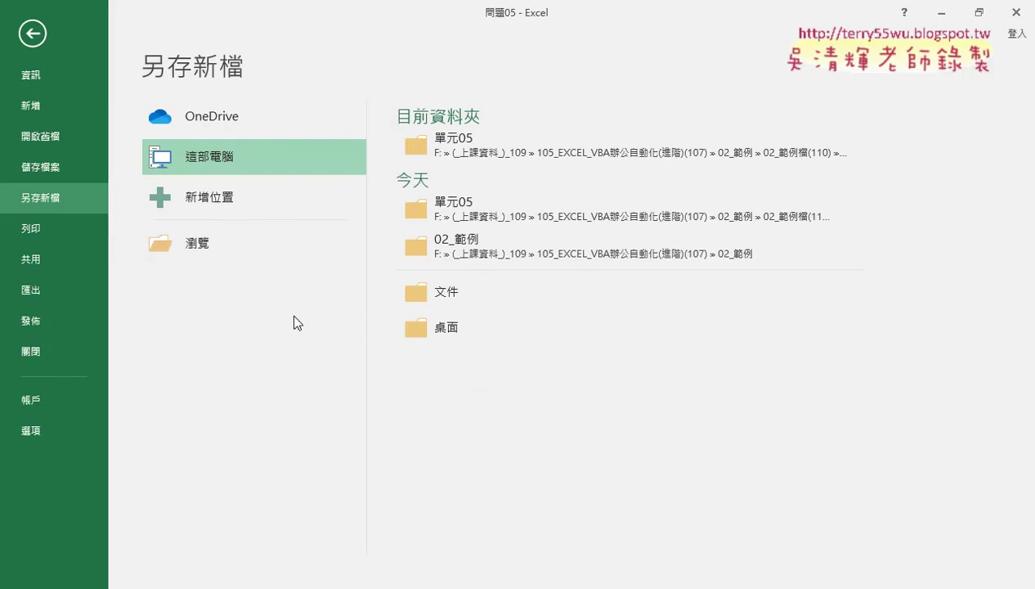
pyautogui.click(242, 264)
pyautogui.click(343, 297)
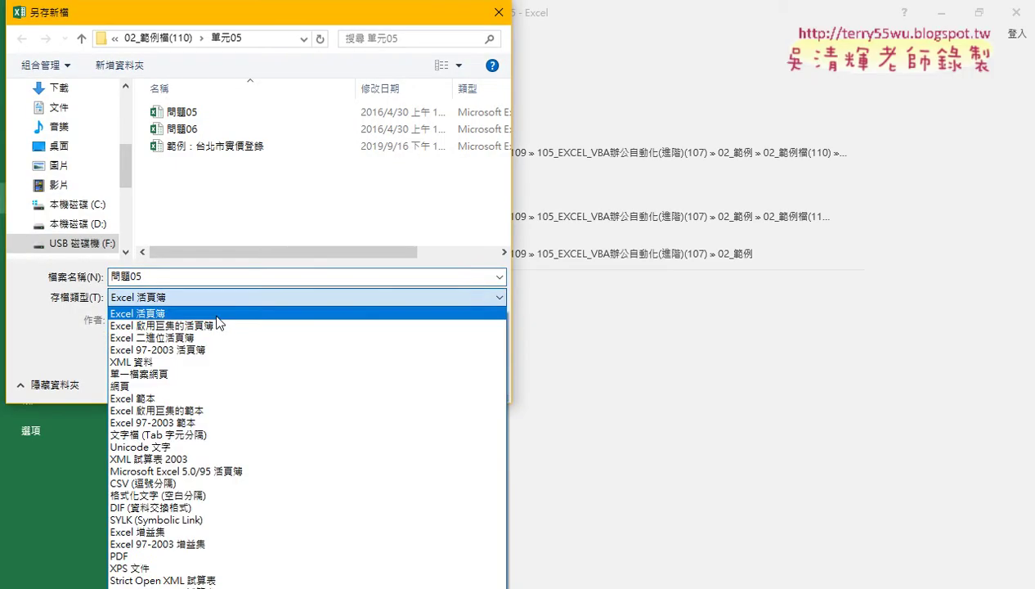
pyautogui.click(237, 316)
pyautogui.click(379, 384)
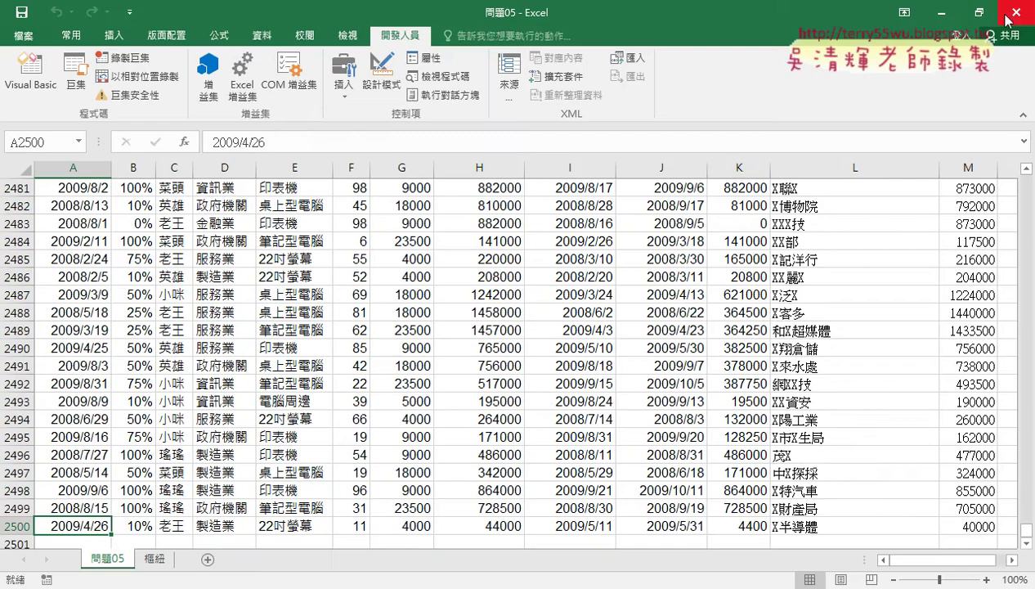
# Step: Go back to Google Drive in Chrome and open the temp folder
pyautogui.click(979, 16)
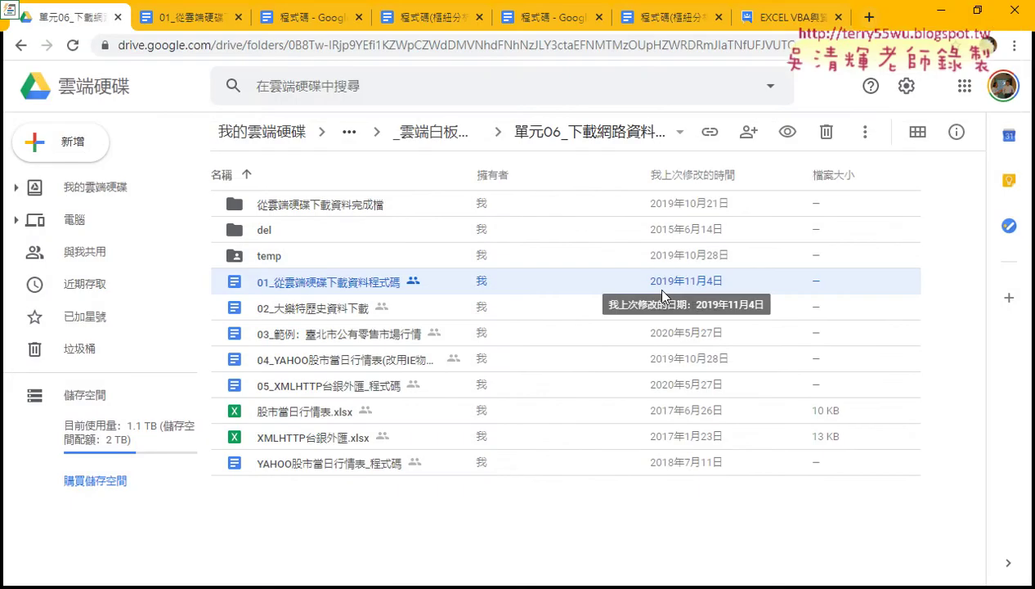
pyautogui.doubleClick(294, 259)
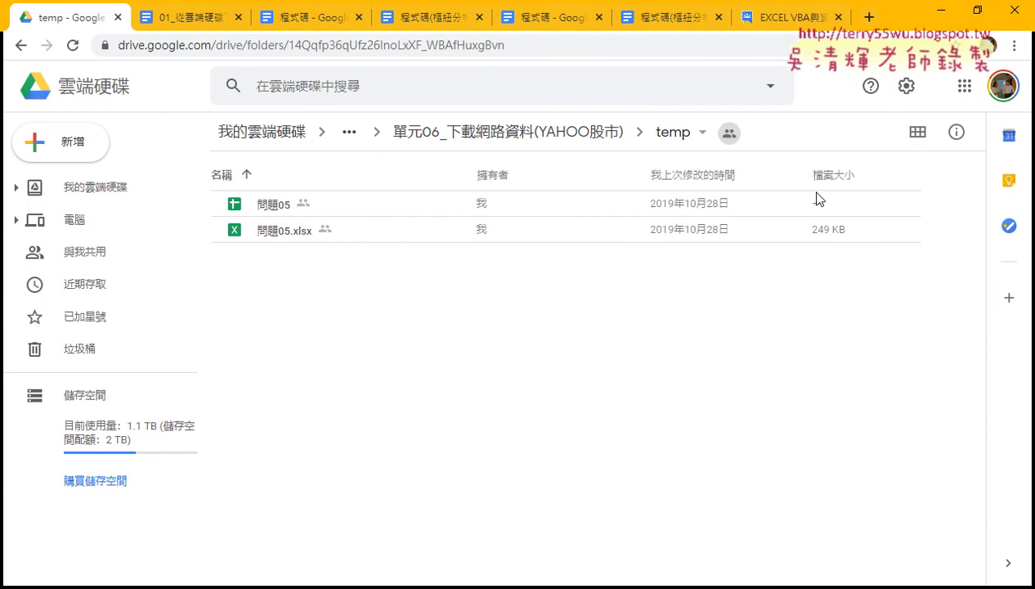
pyautogui.click(964, 87)
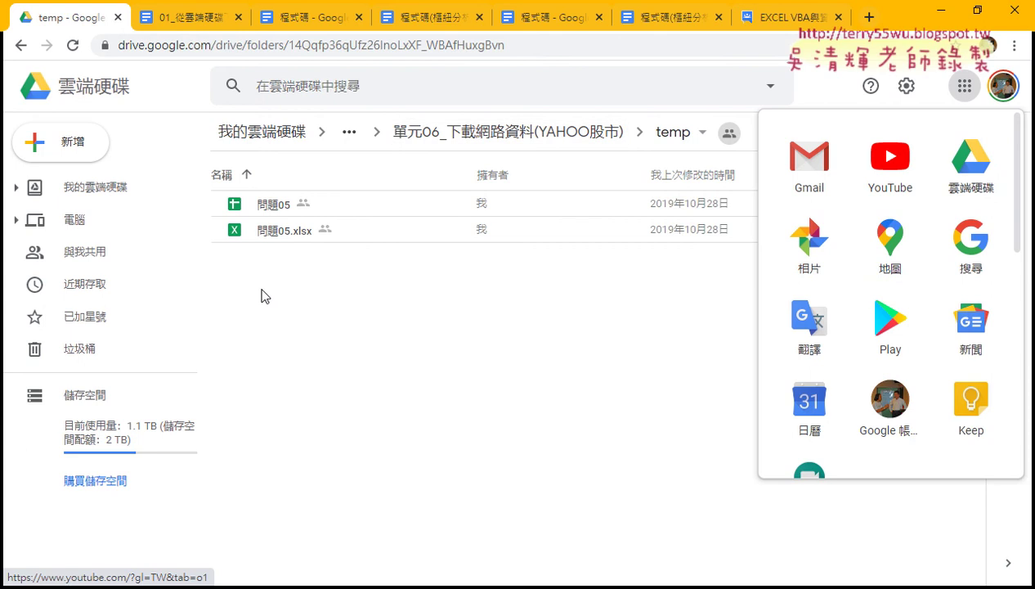
# Step: Select both 問題05 files in temp and download them with 下載
pyautogui.moveTo(262, 291); pyautogui.dragTo(319, 196)
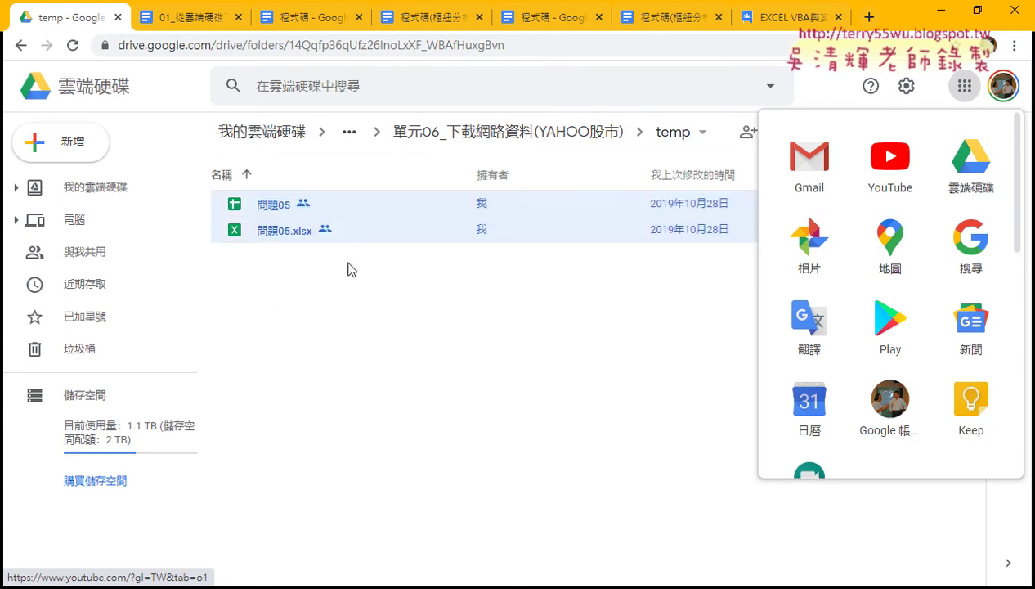
pyautogui.rightClick(334, 219)
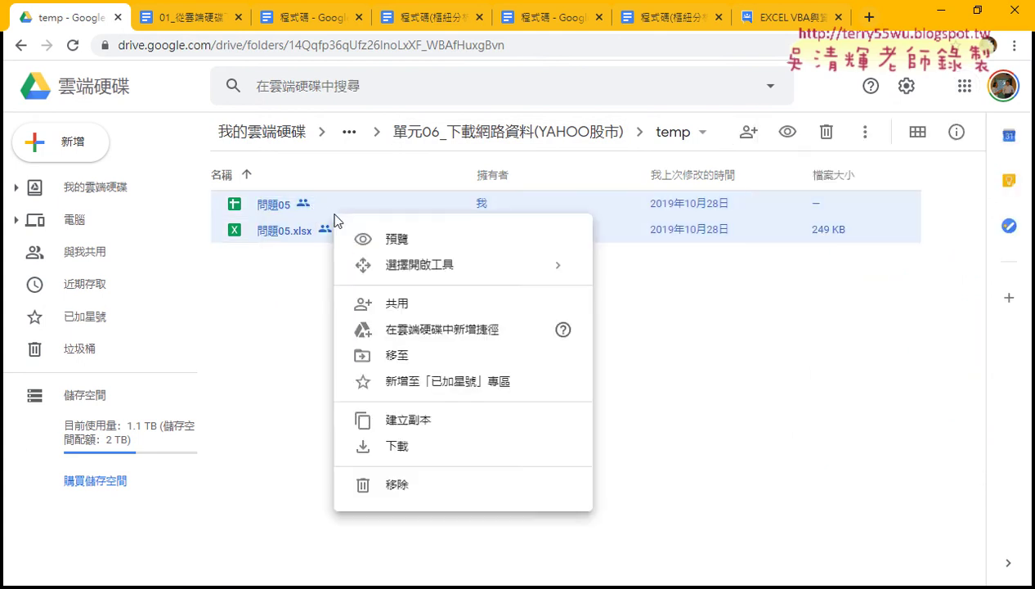
pyautogui.click(415, 455)
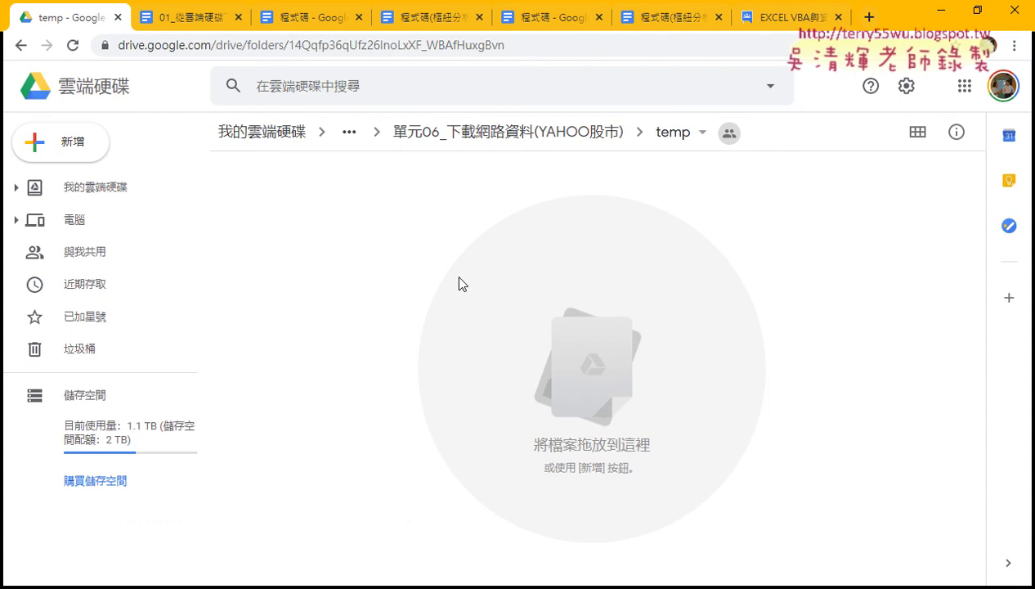
# Step: View the 單元05 folder in a narrowed File Explorer window, then open Drive's settings menu
pyautogui.click(225, 583)
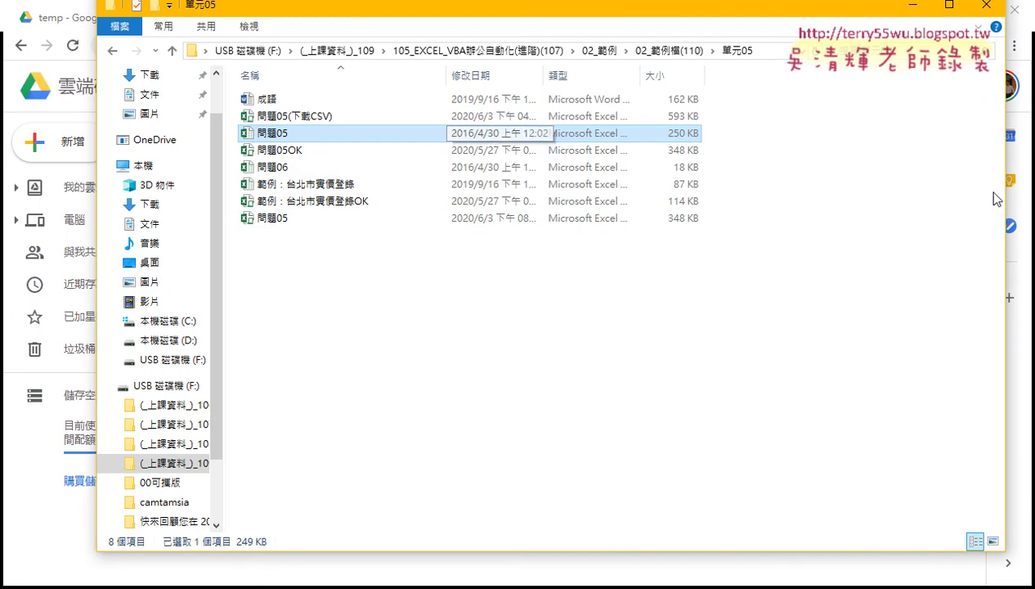
pyautogui.moveTo(1005, 190); pyautogui.dragTo(836, 190)
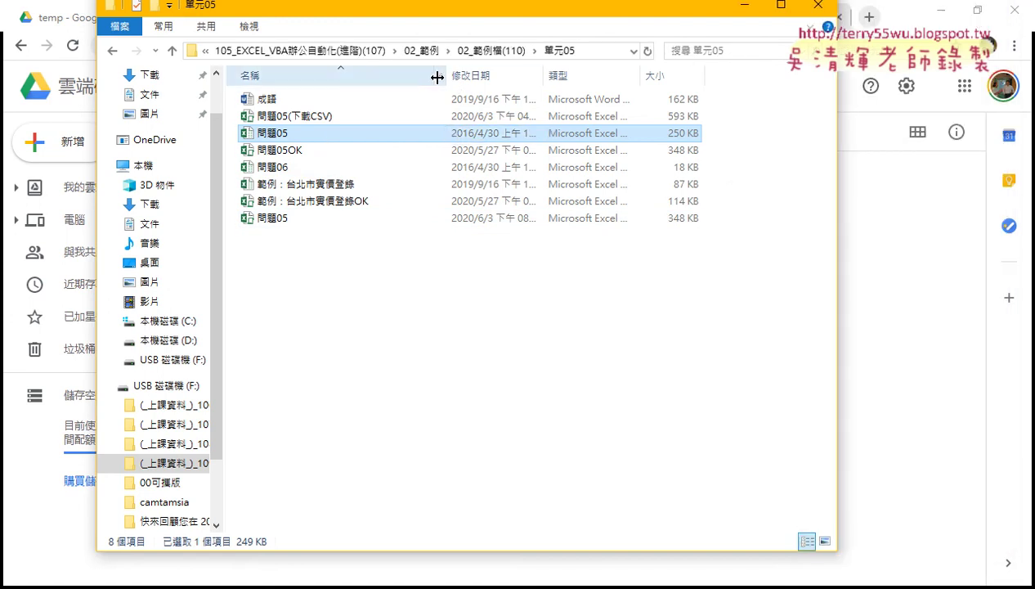
pyautogui.moveTo(445, 75); pyautogui.dragTo(390, 74)
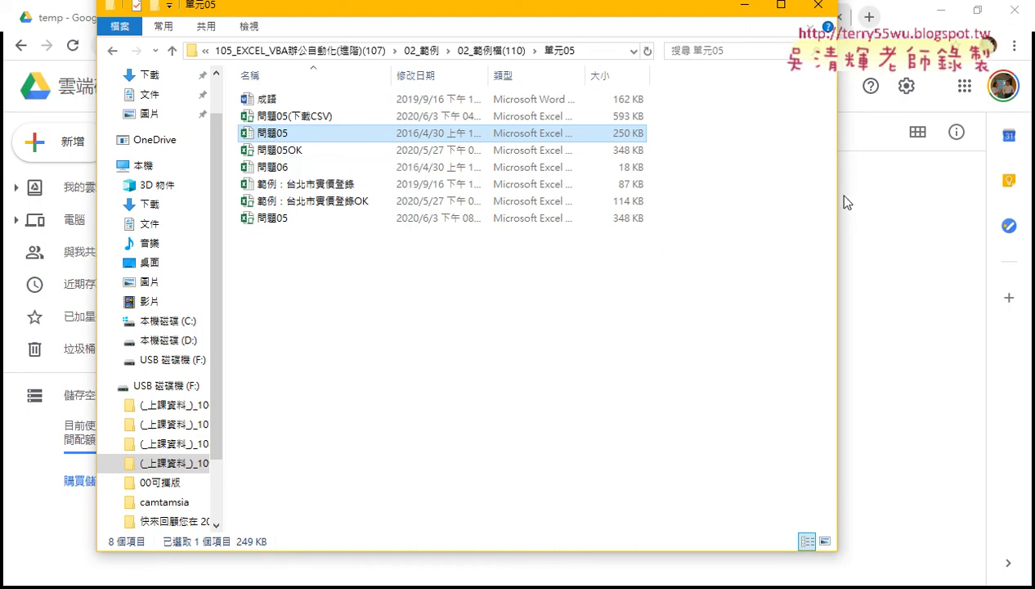
pyautogui.moveTo(837, 193); pyautogui.dragTo(687, 191)
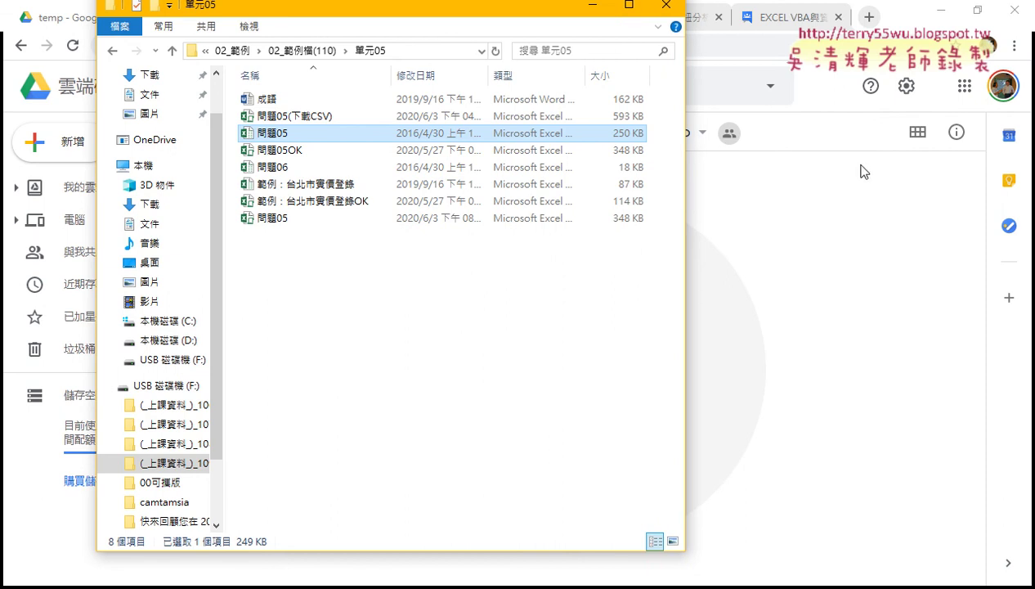
pyautogui.click(906, 90)
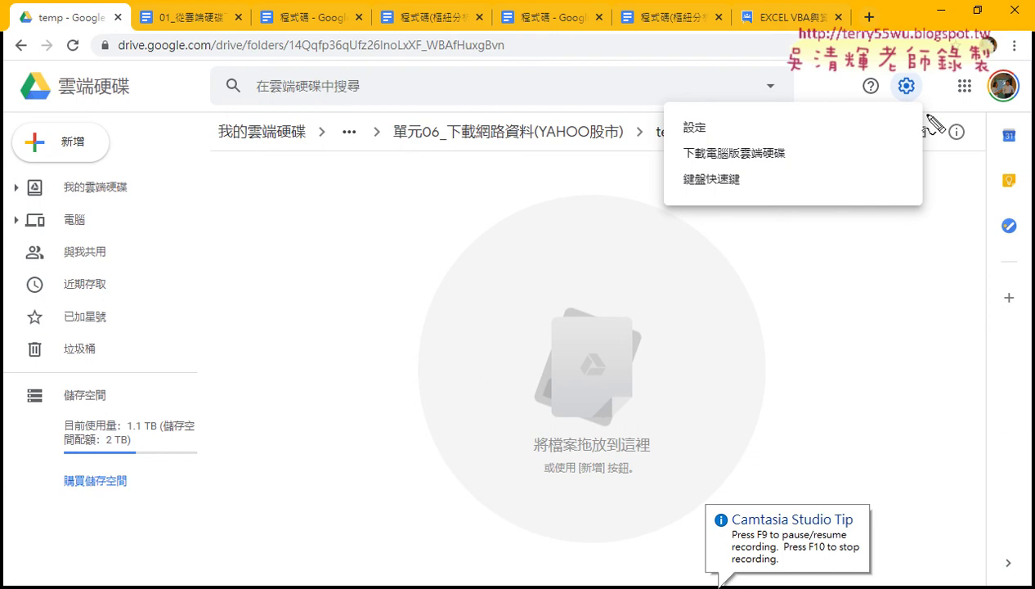
# Step: Open Drive's 設定 dialog from the gear menu and indicate the upload conversion option
pyautogui.moveTo(899, 123)
pyautogui.mouseDown()
pyautogui.moveTo(881, 75)
pyautogui.moveTo(940, 106)
pyautogui.mouseUp()
pyautogui.moveTo(838, 335)
pyautogui.mouseDown()
pyautogui.moveTo(897, 108)
pyautogui.moveTo(909, 127)
pyautogui.mouseUp()
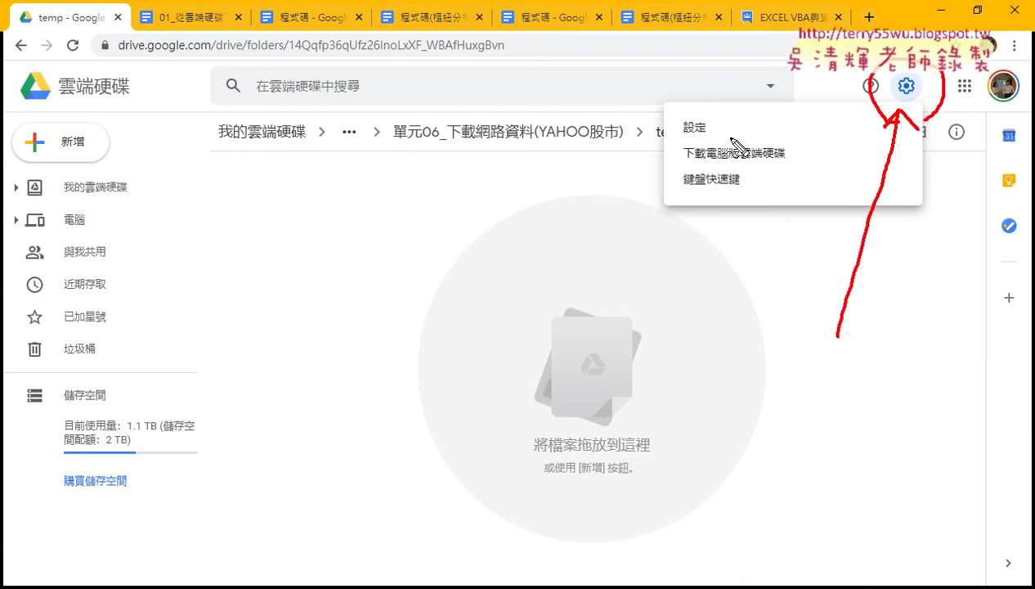
pyautogui.moveTo(711, 108); pyautogui.dragTo(719, 152)
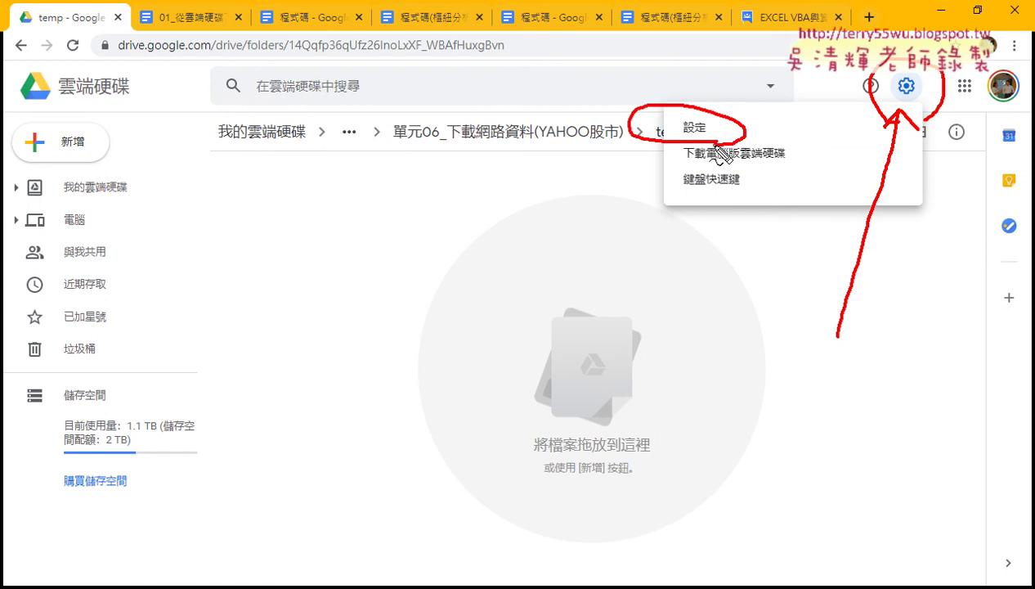
pyautogui.press('Escape')
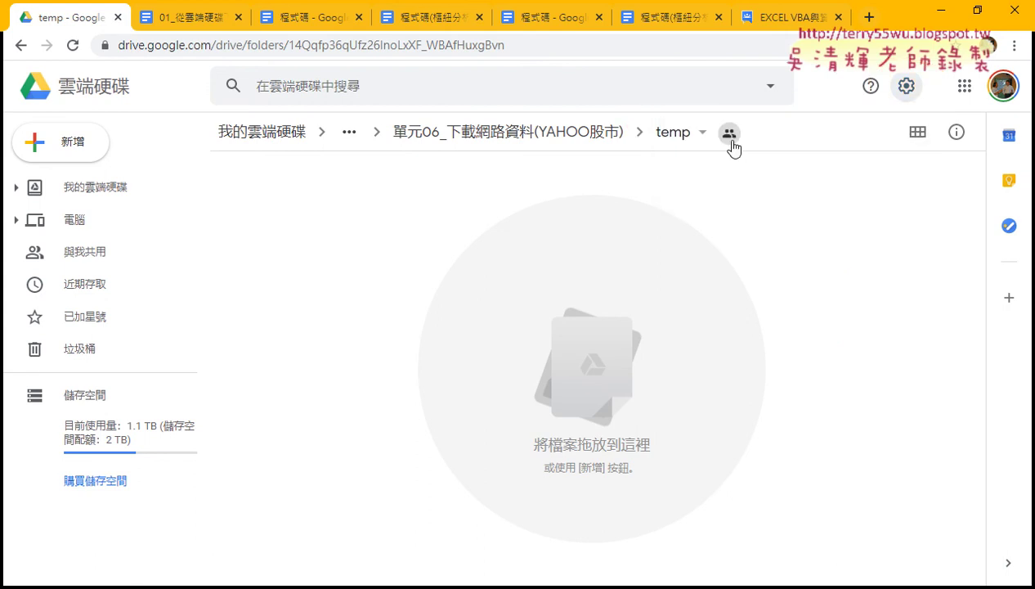
pyautogui.click(896, 90)
pyautogui.click(716, 127)
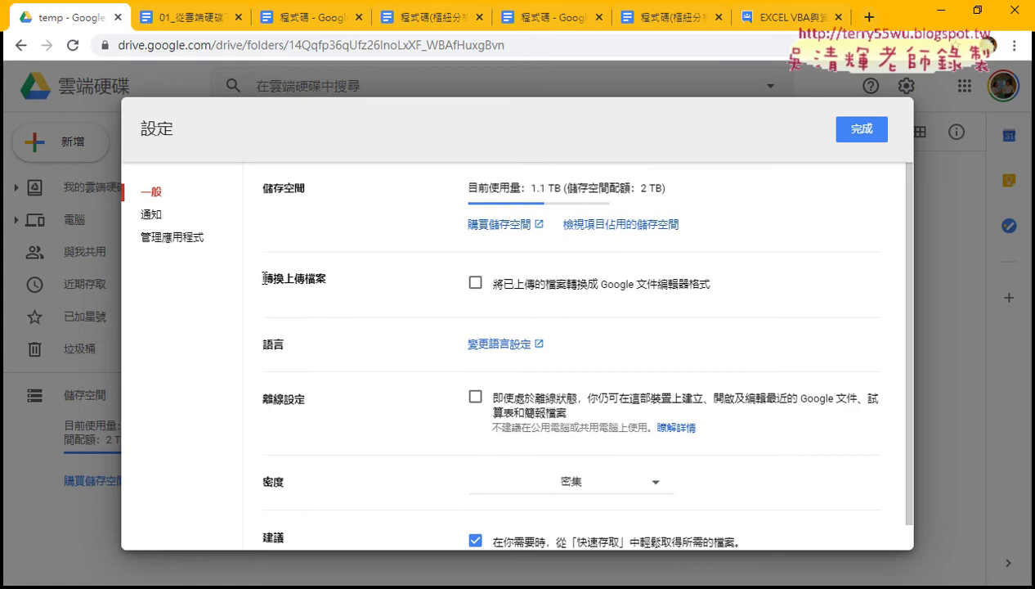
pyautogui.moveTo(260, 278); pyautogui.dragTo(337, 284)
# Step: Tick 將已上傳的檔案轉換成 Google 文件編輯器格式 in the General settings
pyautogui.click(474, 283)
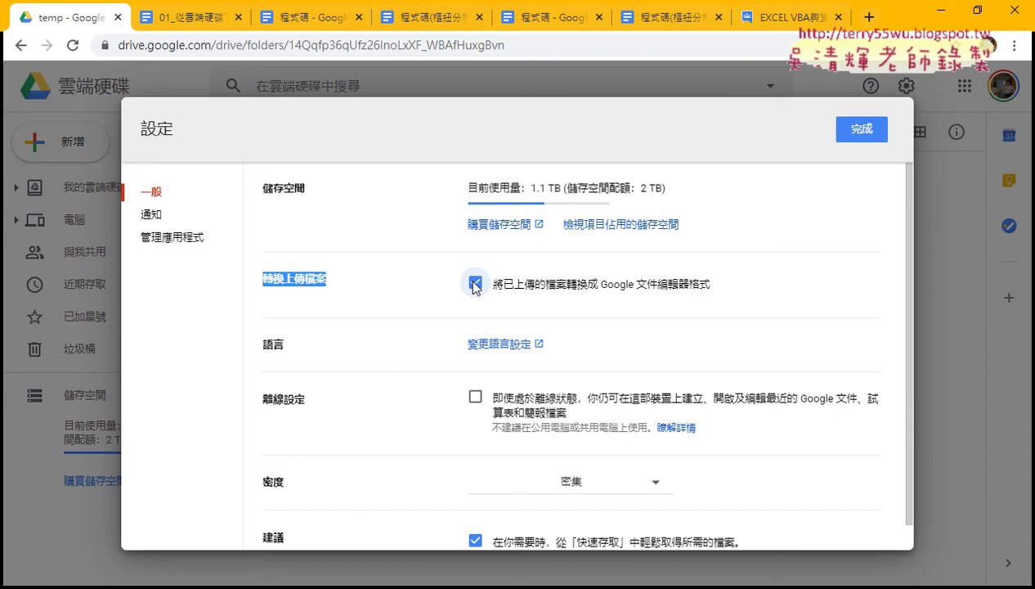
pyautogui.moveTo(489, 188); pyautogui.dragTo(561, 189)
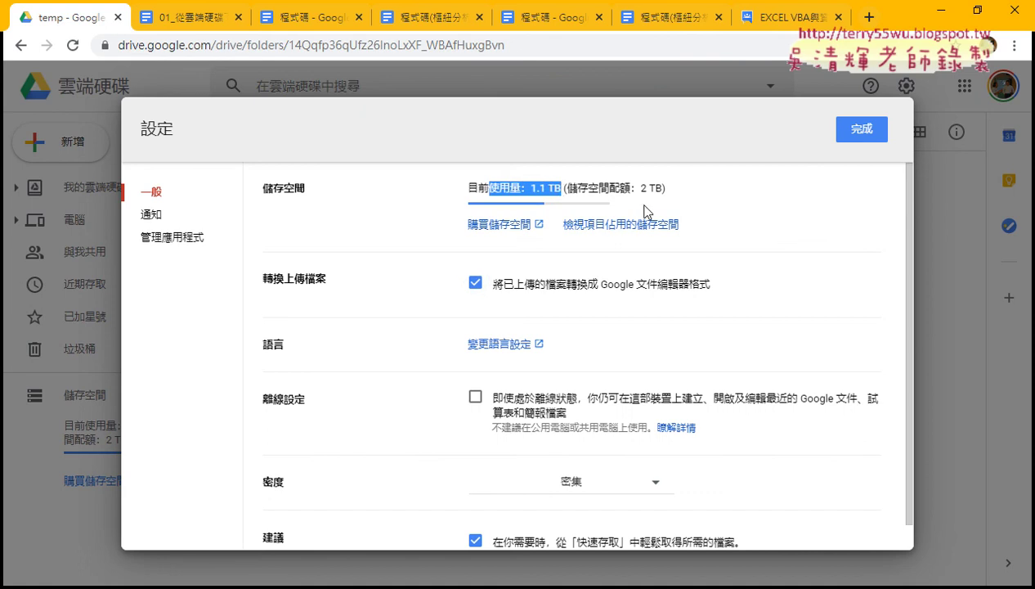
pyautogui.moveTo(640, 188); pyautogui.dragTo(665, 188)
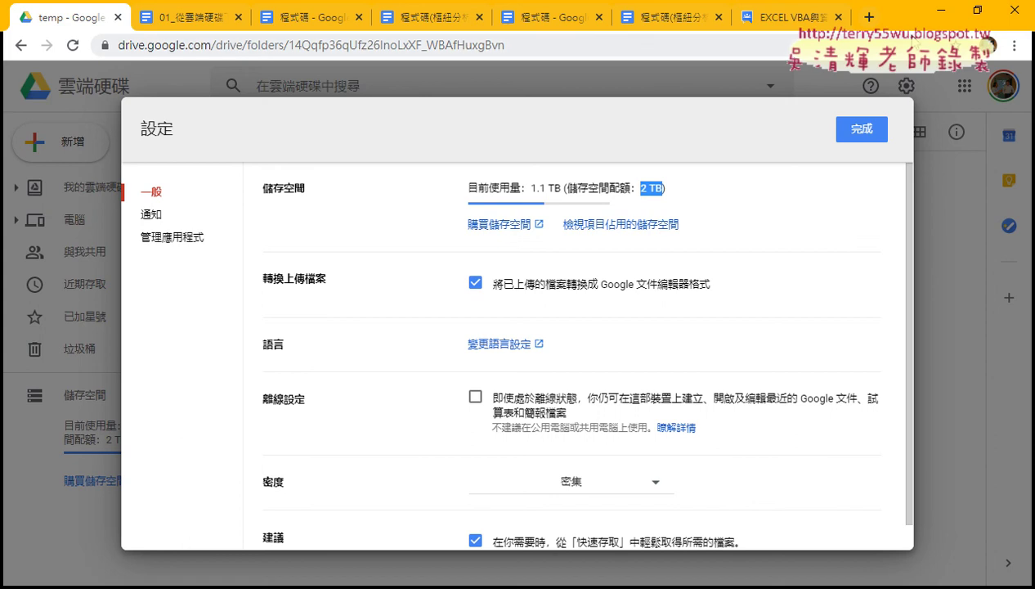
# Step: Launch Google Maps (地圖) from the apps grid in a new tab
pyautogui.click(868, 16)
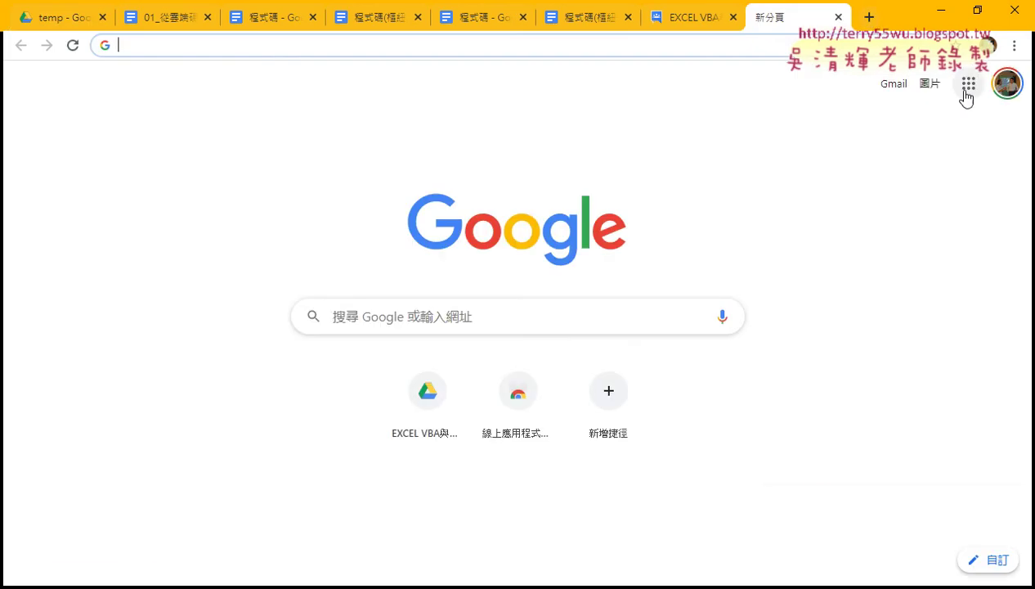
pyautogui.click(965, 88)
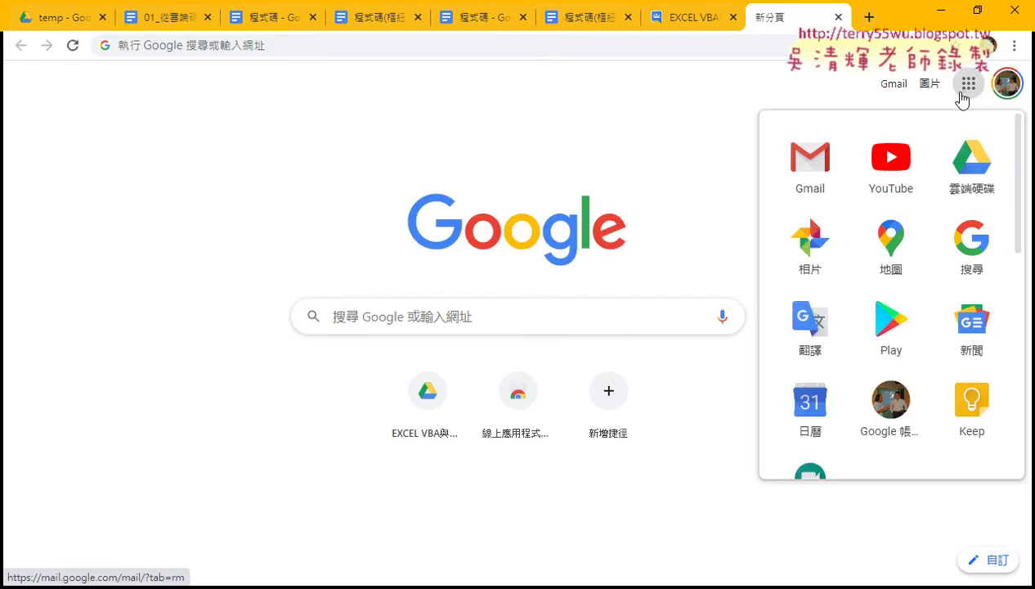
pyautogui.click(902, 261)
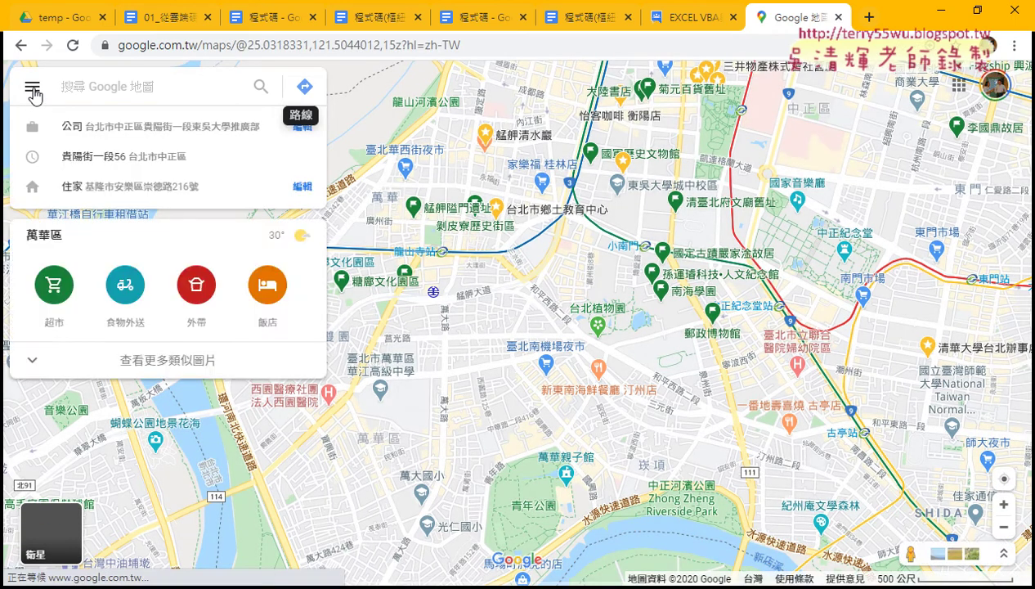
# Step: Go to 你的貢獻 from the Maps menu and show the Local Guide level details
pyautogui.click(32, 88)
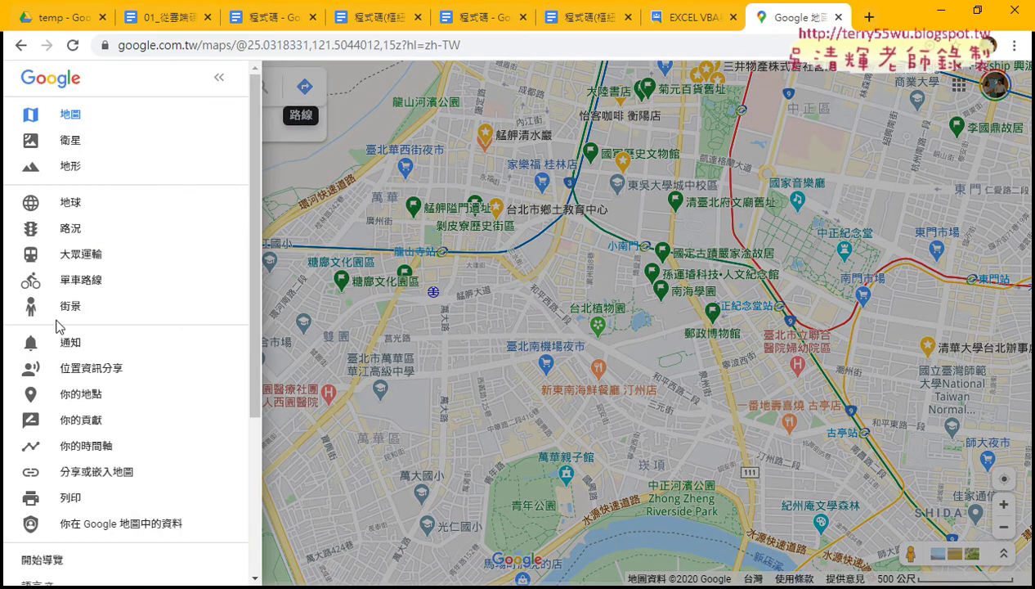
pyautogui.click(88, 420)
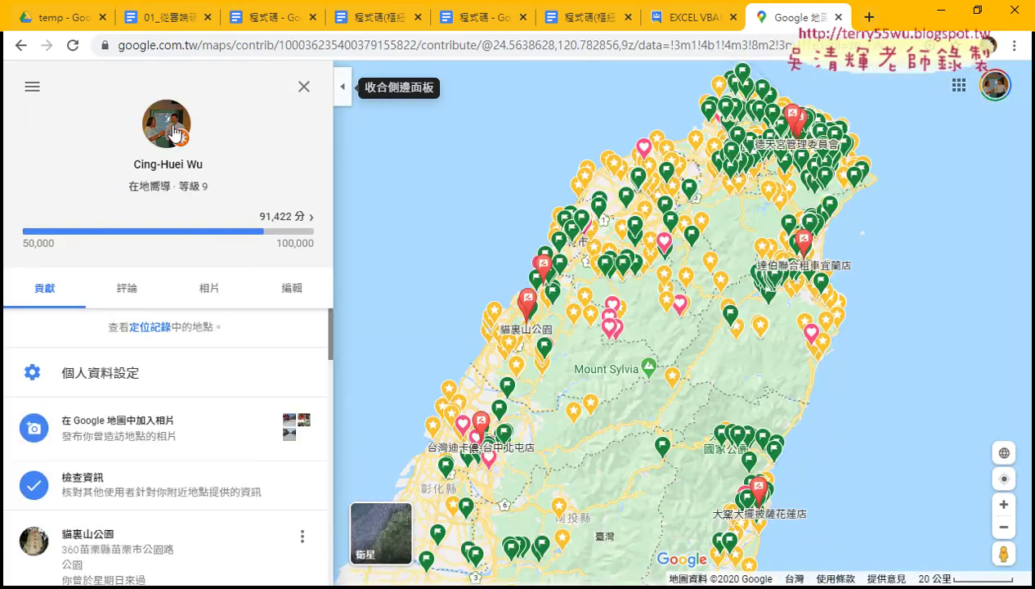
pyautogui.click(176, 133)
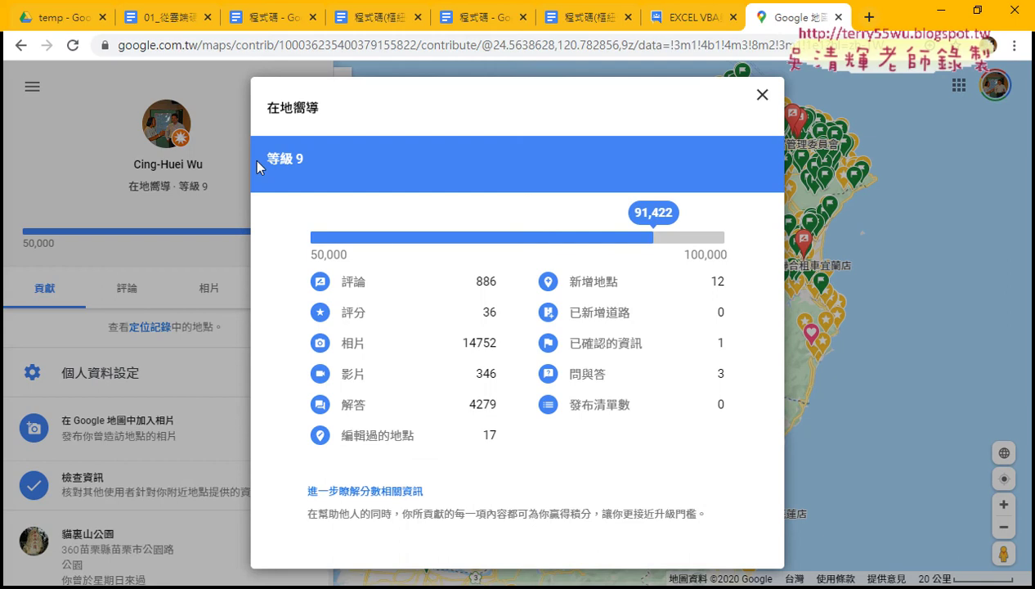
# Step: Highlight the 等級 9 heading with its 91,422 points
pyautogui.moveTo(307, 162); pyautogui.dragTo(266, 161)
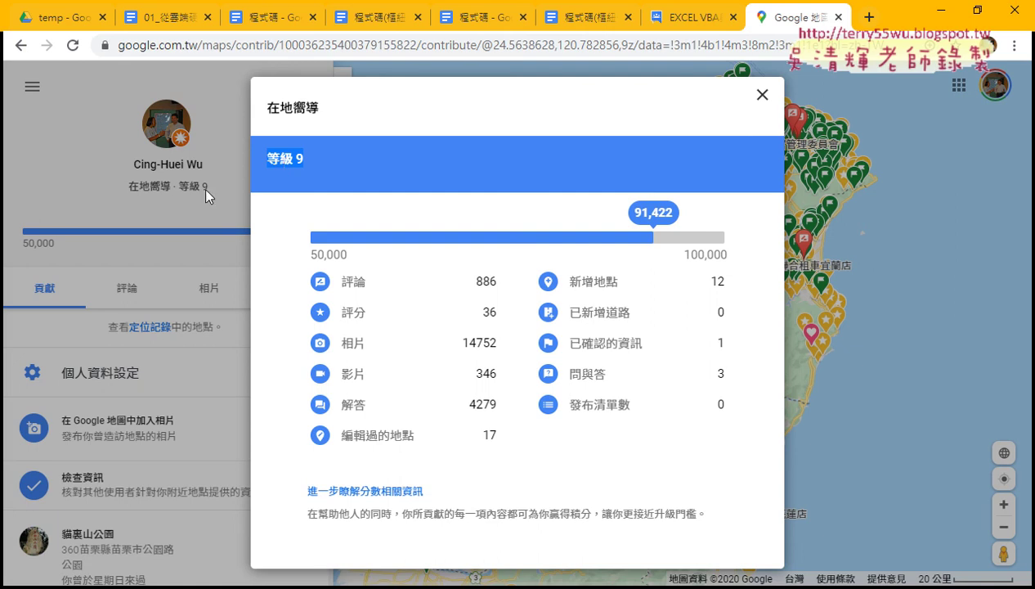
# Step: Highlight the 886 reviews and 14752 photos counts, then close the Local Guide level details
pyautogui.doubleClick(494, 282)
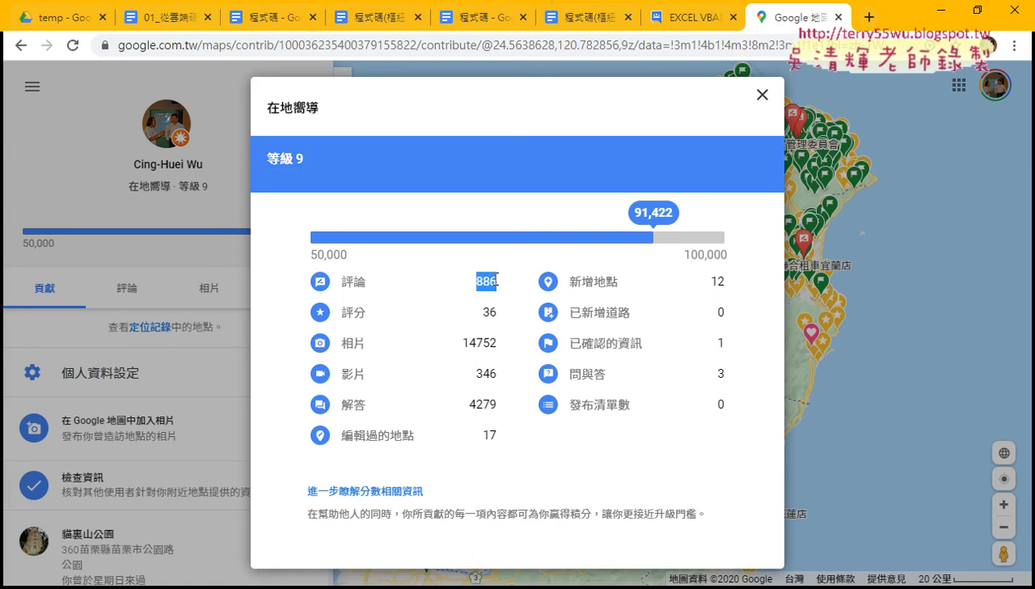
pyautogui.click(495, 280)
pyautogui.doubleClick(495, 280)
pyautogui.moveTo(463, 345); pyautogui.dragTo(496, 344)
pyautogui.click(497, 349)
pyautogui.click(761, 97)
# Step: Show your reviews list and expand the full 芳裕農場 and 時光二手書店 reviews
pyautogui.scroll(-2, 243, 406)
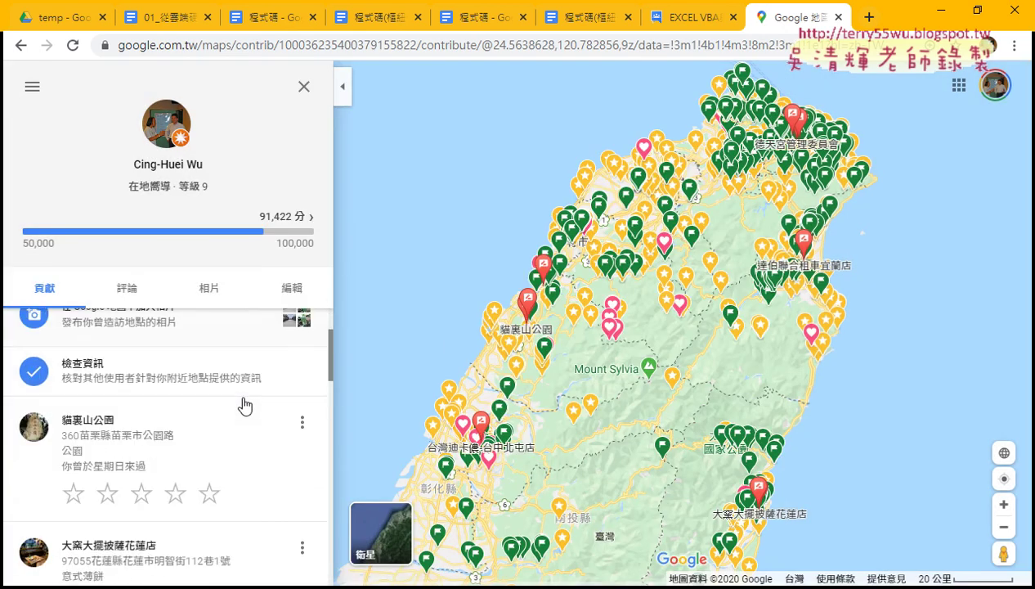
pyautogui.scroll(2, 243, 407)
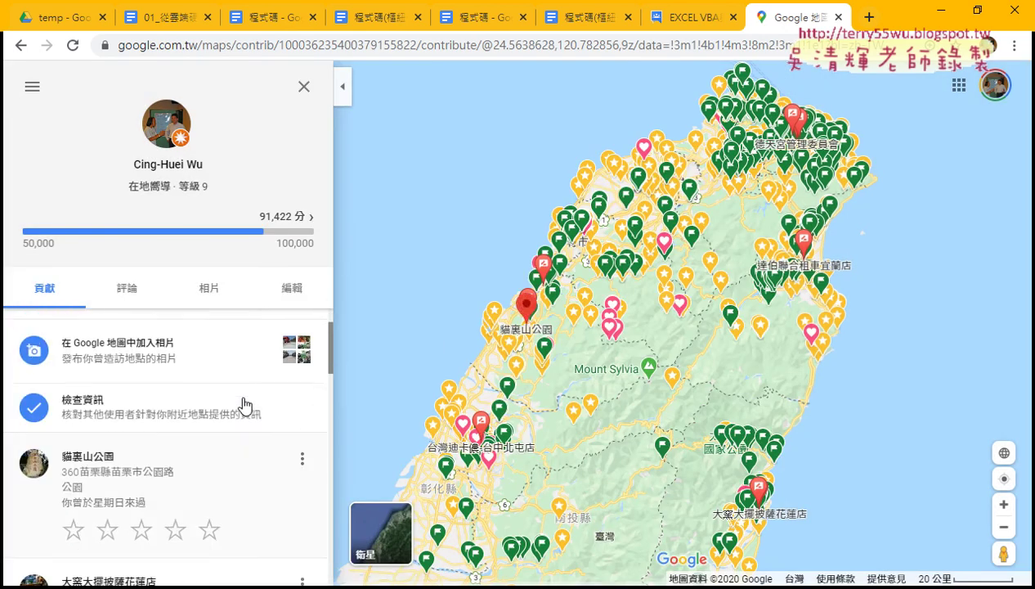
pyautogui.click(150, 299)
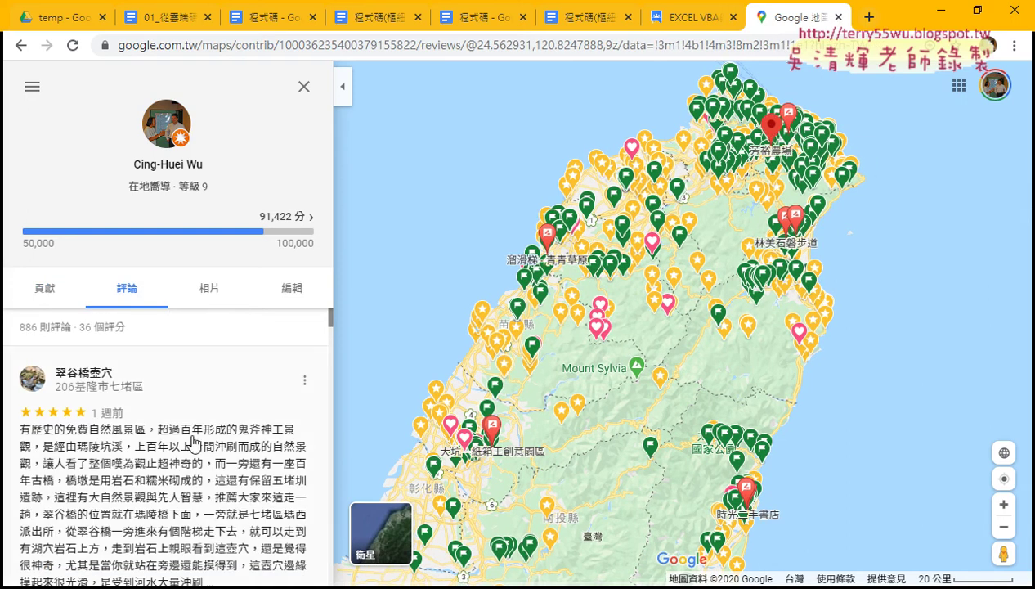
pyautogui.scroll(-2, 194, 442)
pyautogui.scroll(-2, 193, 442)
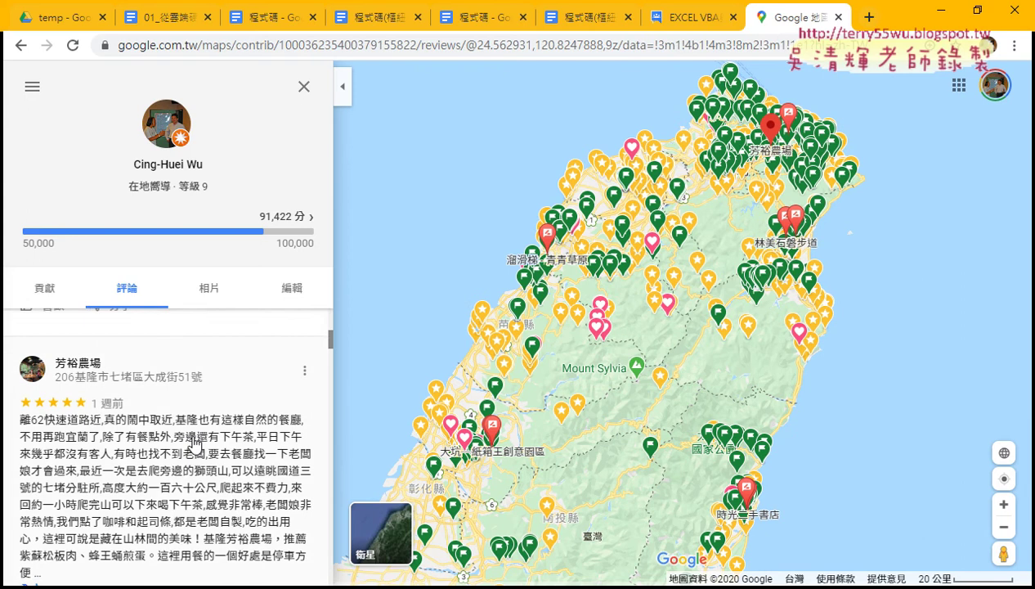
pyautogui.scroll(-1, 147, 425)
pyautogui.scroll(1, 104, 408)
pyautogui.scroll(-1, 201, 453)
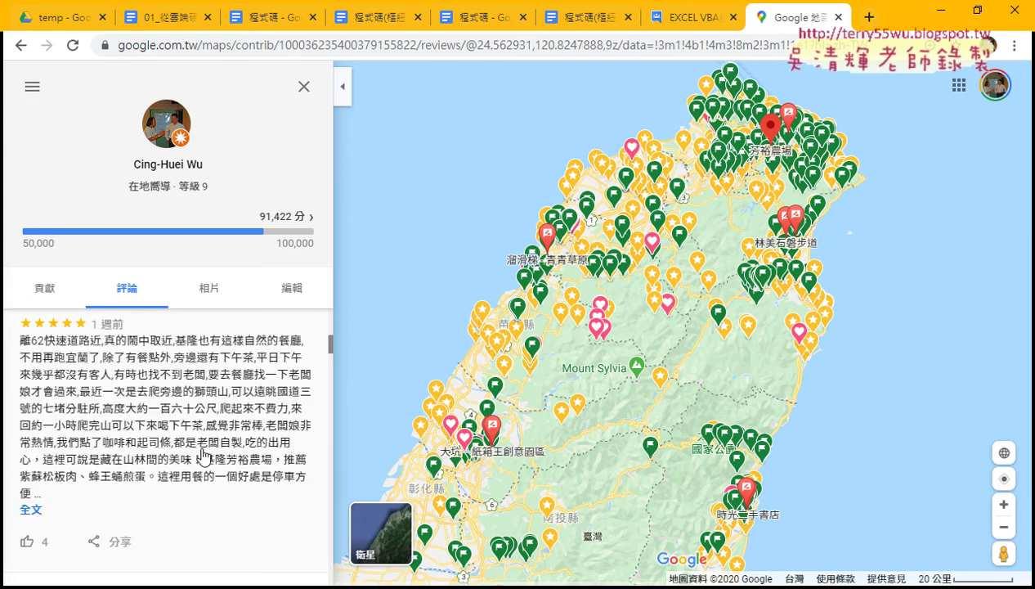
pyautogui.click(31, 509)
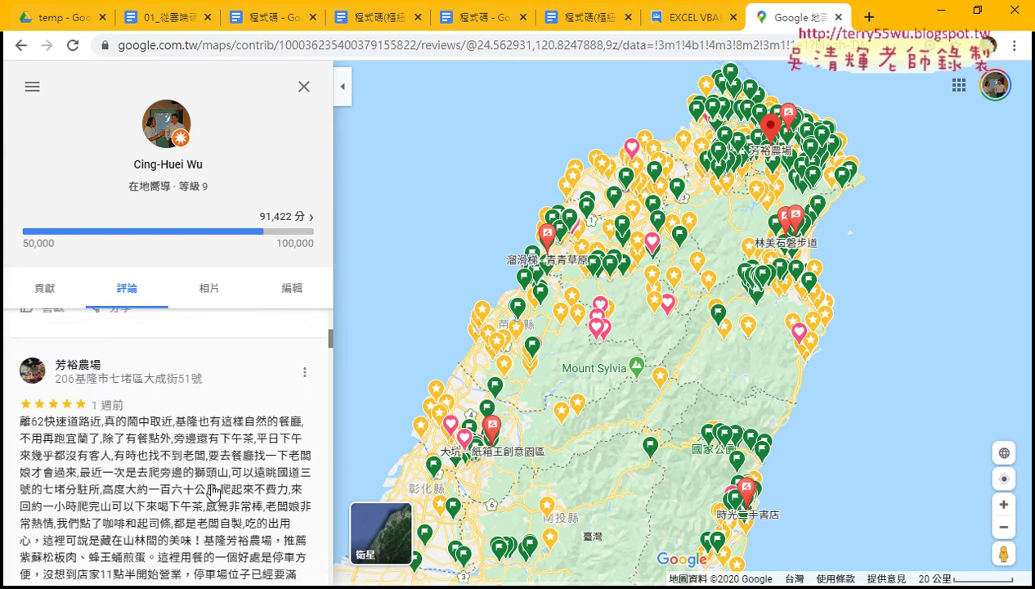
pyautogui.scroll(-2, 212, 491)
pyautogui.scroll(-2, 213, 491)
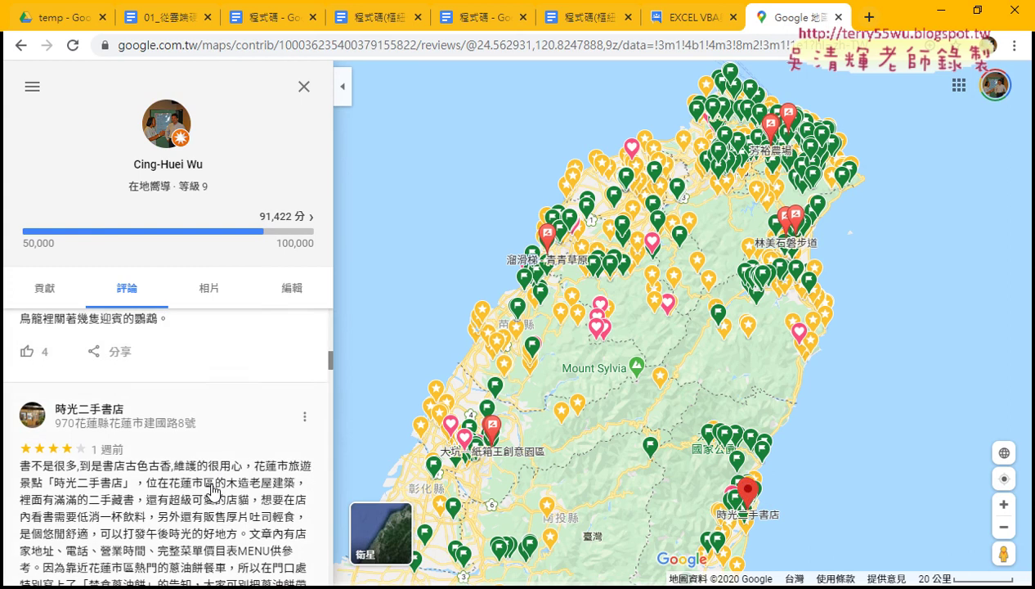
pyautogui.scroll(-1, 213, 490)
pyautogui.scroll(-1, 211, 489)
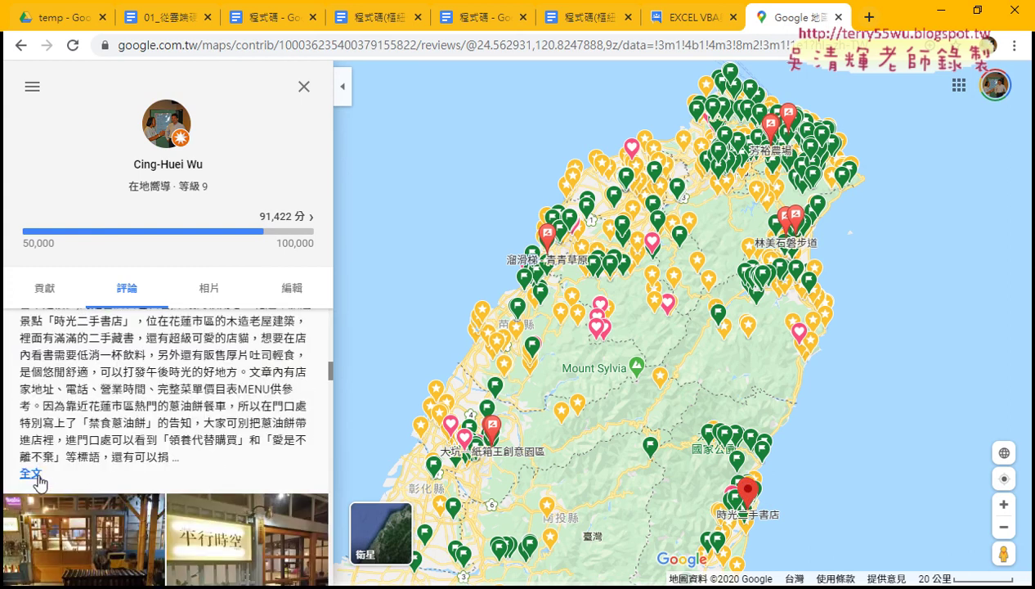
pyautogui.click(33, 474)
# Step: Expand the full 和平地震公園停車場 and 大坑—紙箱王創意園區 reviews
pyautogui.scroll(-2, 164, 478)
pyautogui.scroll(-2, 164, 478)
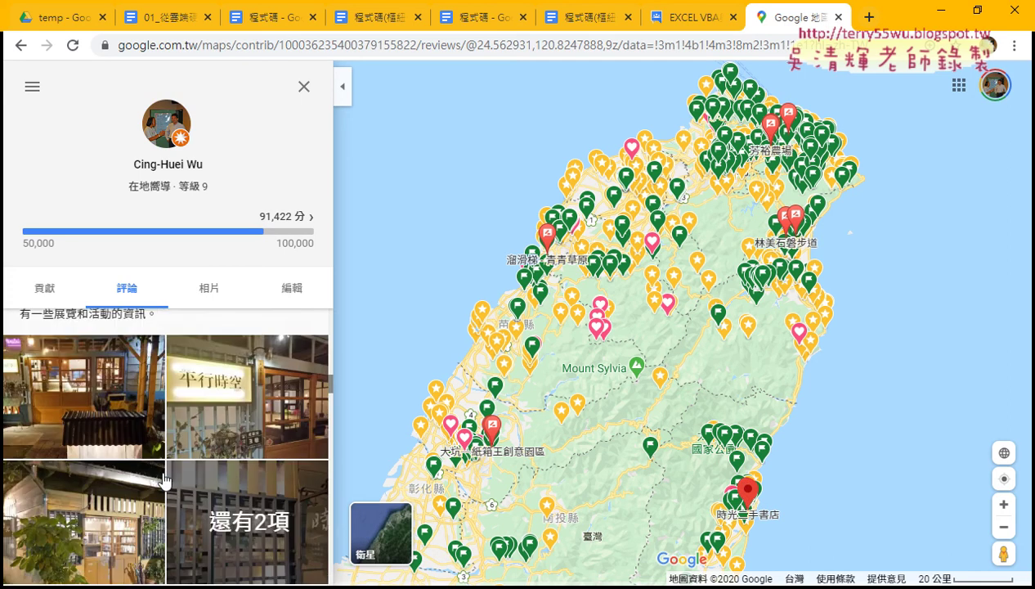
pyautogui.scroll(-3, 163, 479)
pyautogui.scroll(2, 163, 479)
pyautogui.scroll(1, 164, 479)
pyautogui.scroll(-3, 169, 474)
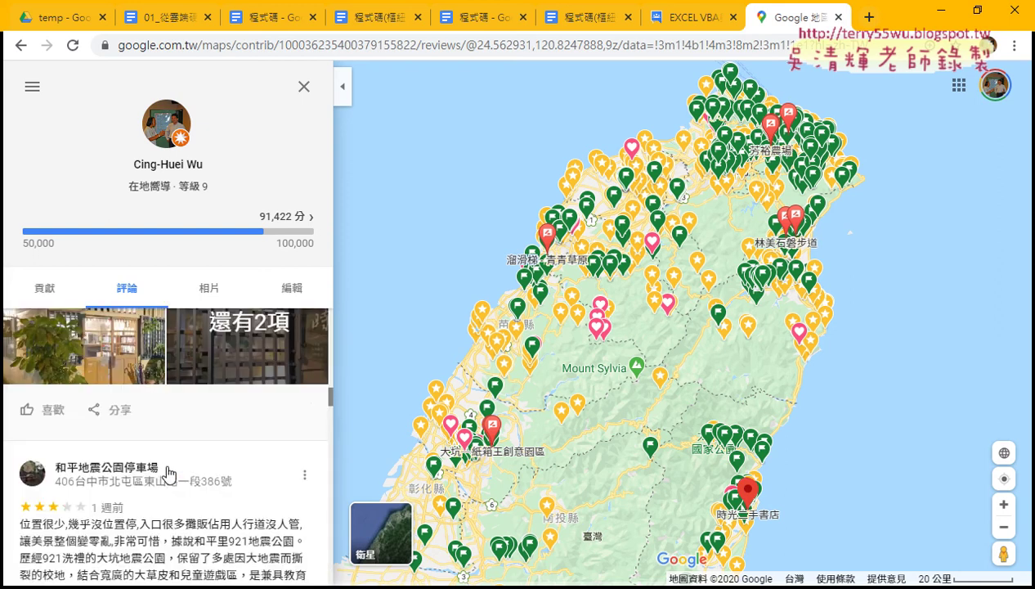
pyautogui.scroll(-2, 168, 473)
pyautogui.click(32, 442)
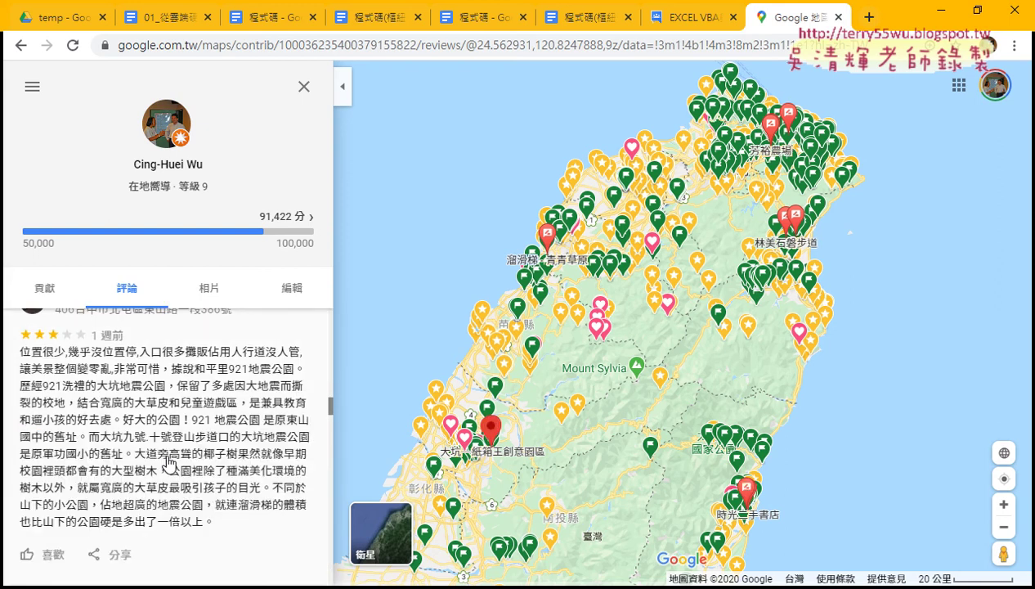
pyautogui.scroll(1, 167, 462)
pyautogui.scroll(-2, 168, 462)
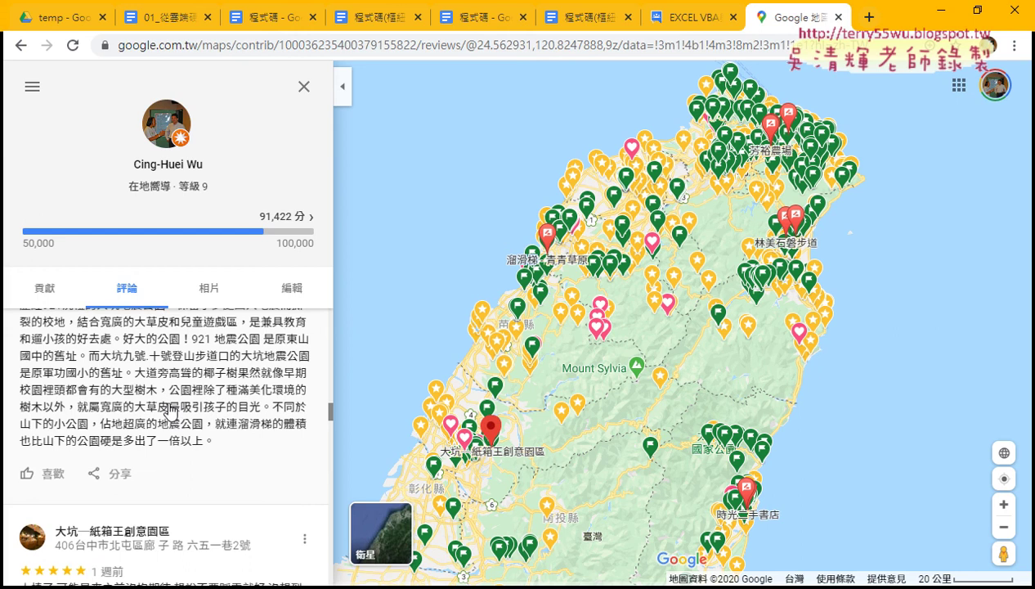
pyautogui.scroll(1, 155, 368)
pyautogui.scroll(-3, 207, 462)
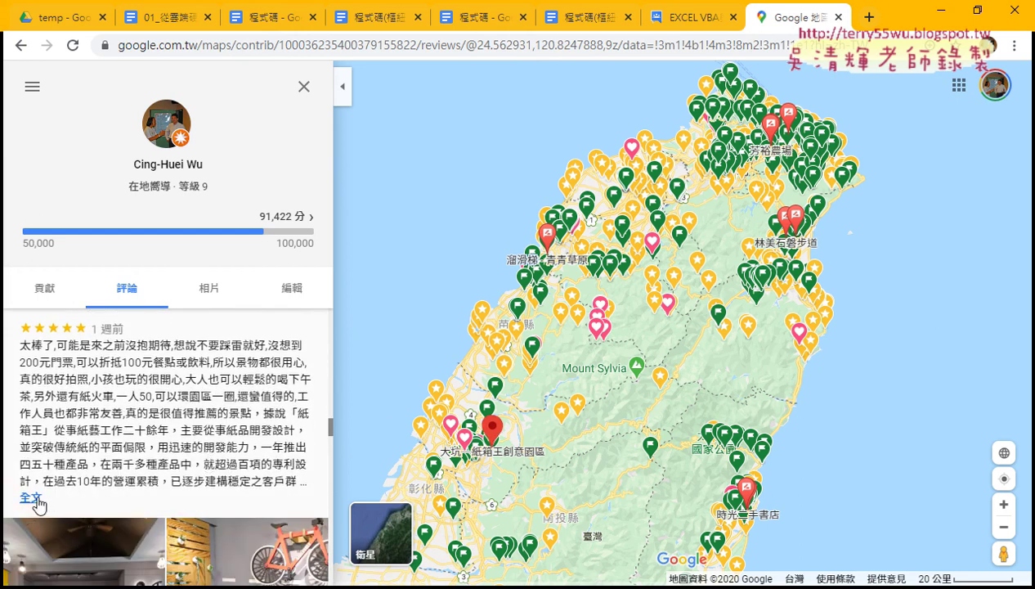
pyautogui.click(33, 498)
pyautogui.scroll(1, 120, 466)
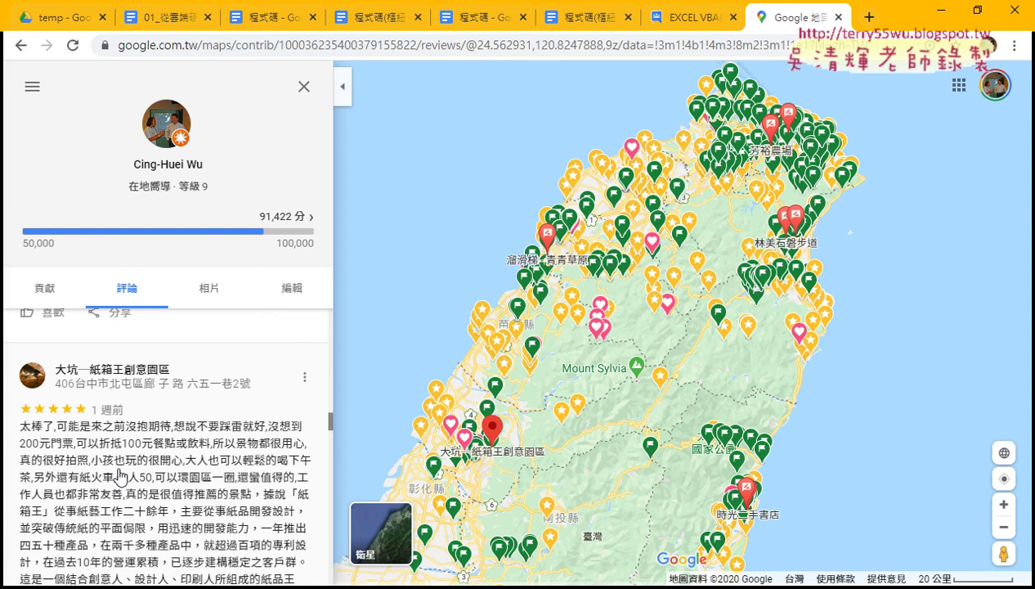
# Step: Scroll further down the reviews, then switch to the 相片 (Photos) list
pyautogui.scroll(-2, 123, 475)
pyautogui.scroll(-2, 131, 472)
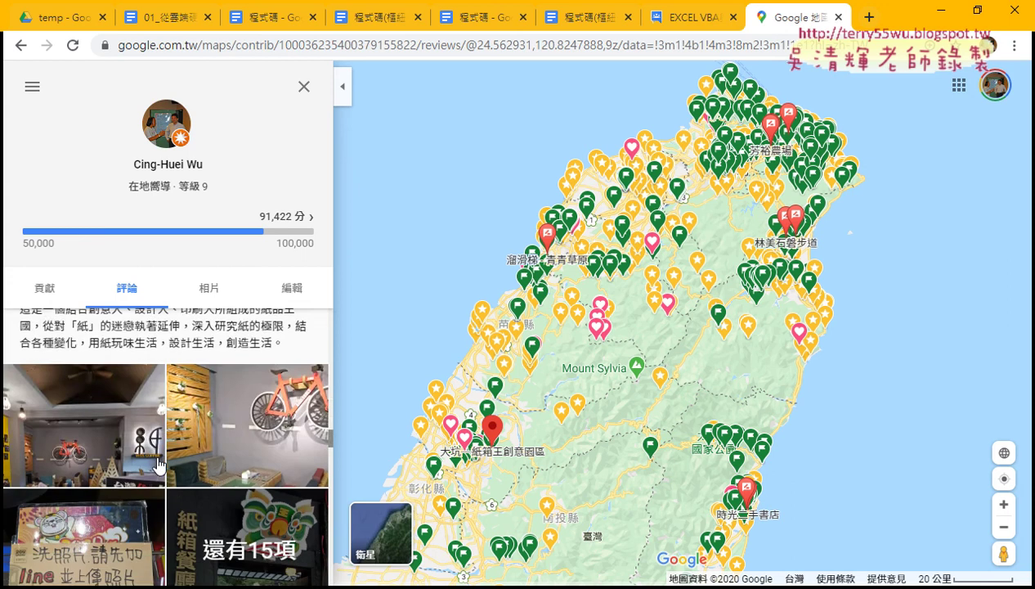
pyautogui.scroll(-2, 147, 468)
pyautogui.scroll(-3, 159, 462)
pyautogui.scroll(-1, 157, 462)
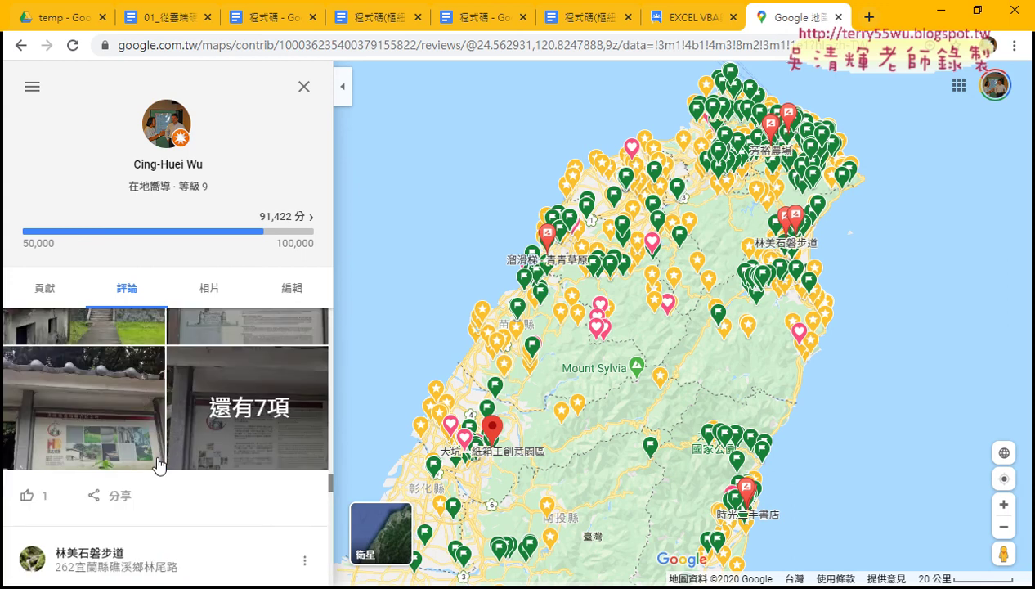
pyautogui.scroll(-2, 208, 330)
pyautogui.click(211, 300)
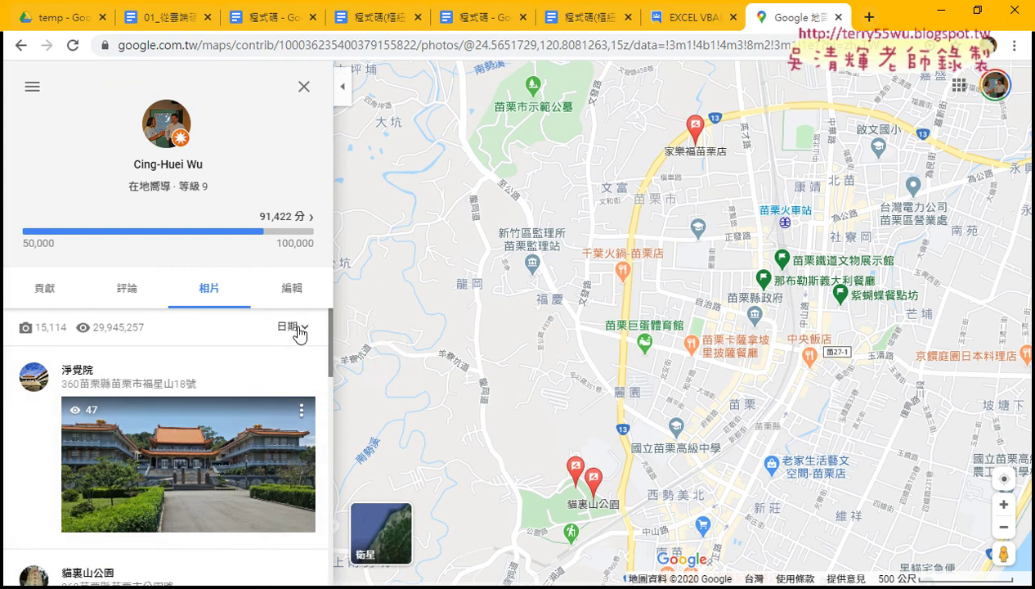
# Step: Sort the photos by 按觀看次數排序 and open the top 瑞芳車站 photo full size
pyautogui.click(293, 326)
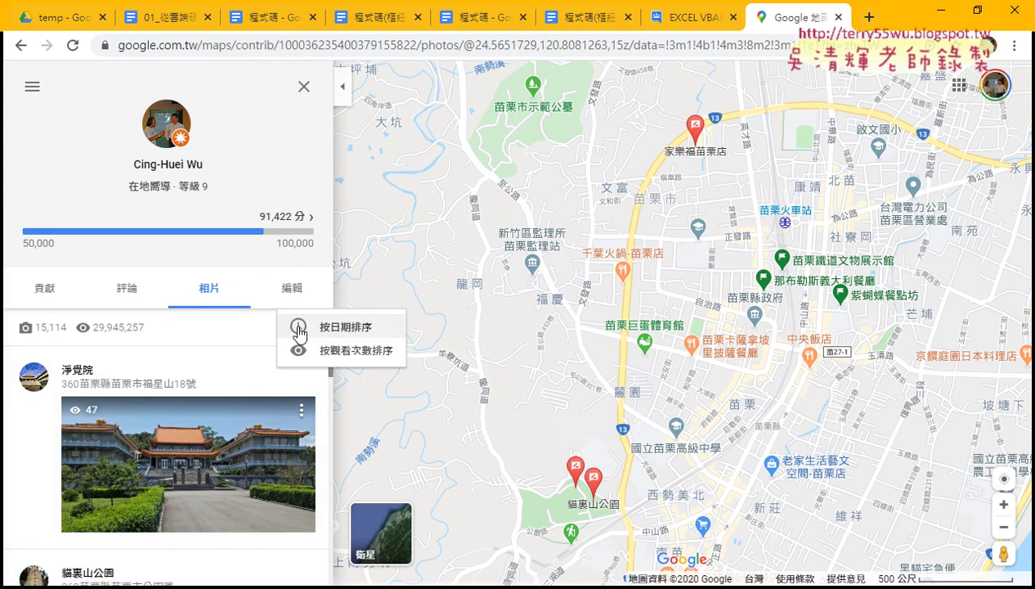
pyautogui.click(298, 352)
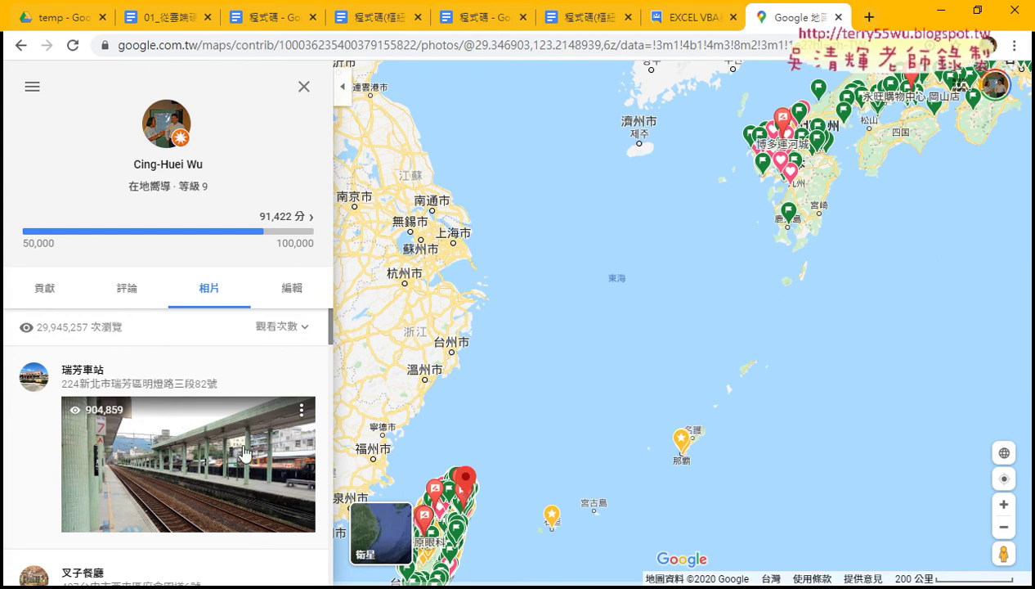
pyautogui.click(244, 451)
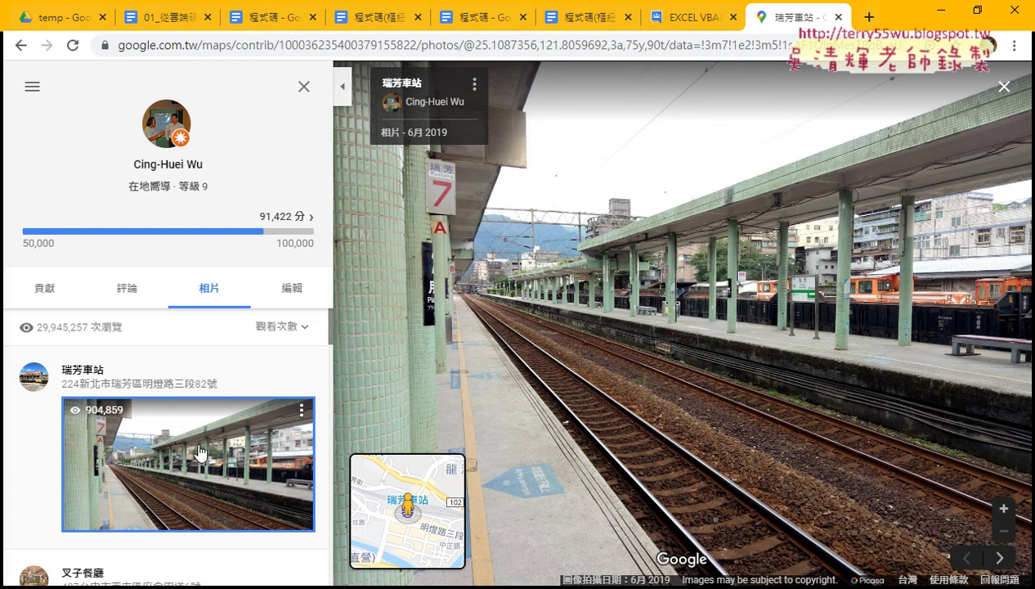
# Step: View the 叉子餐廳 pizza photo full size and scroll through the most-viewed photos
pyautogui.scroll(-3, 120, 458)
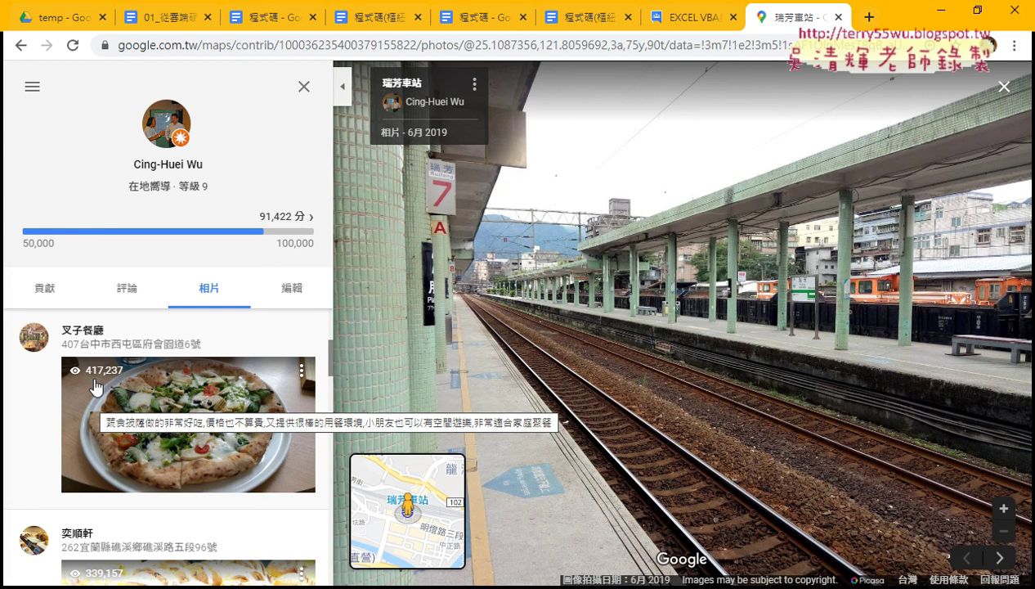
pyautogui.click(96, 387)
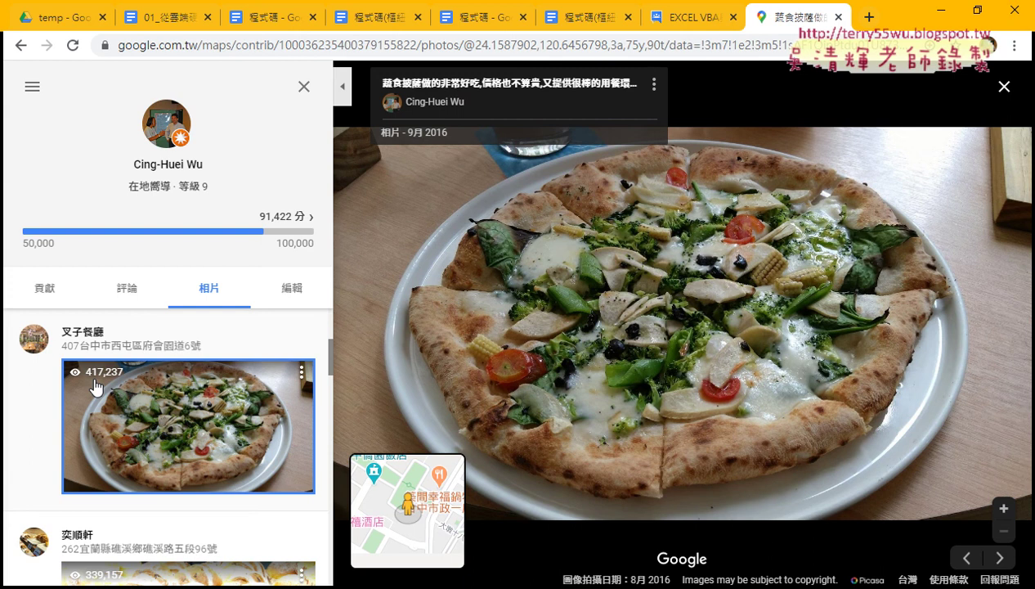
pyautogui.scroll(-2, 97, 411)
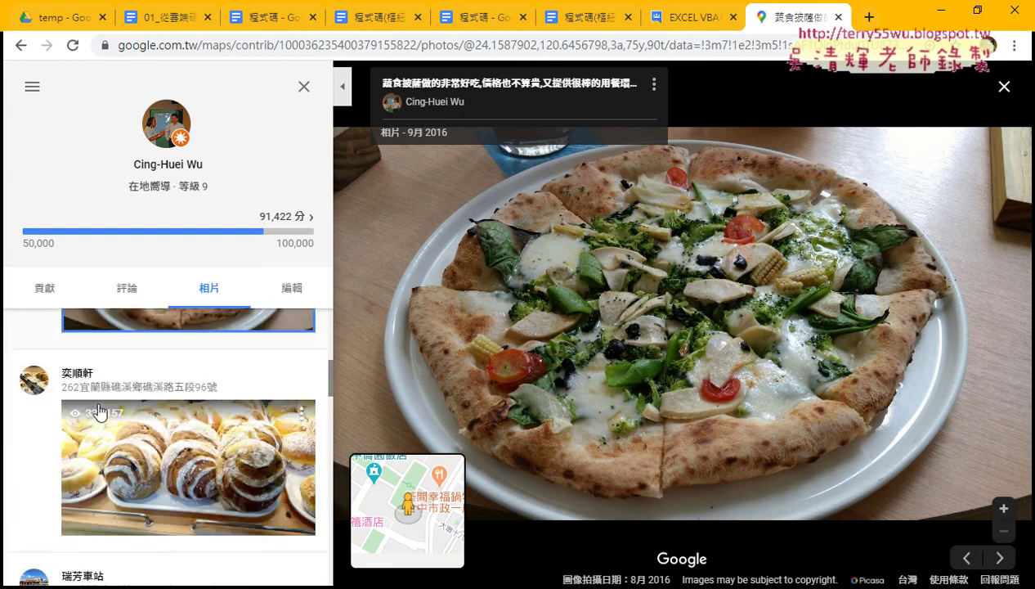
pyautogui.scroll(-1, 99, 413)
pyautogui.scroll(1, 99, 415)
pyautogui.scroll(-2, 106, 446)
pyautogui.scroll(-1, 107, 445)
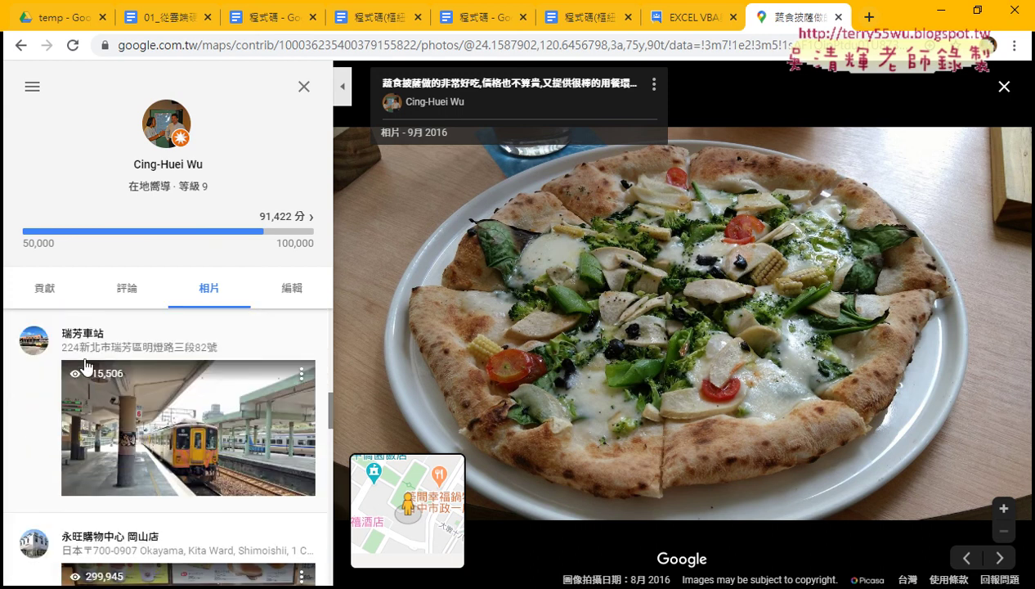
pyautogui.scroll(-2, 87, 381)
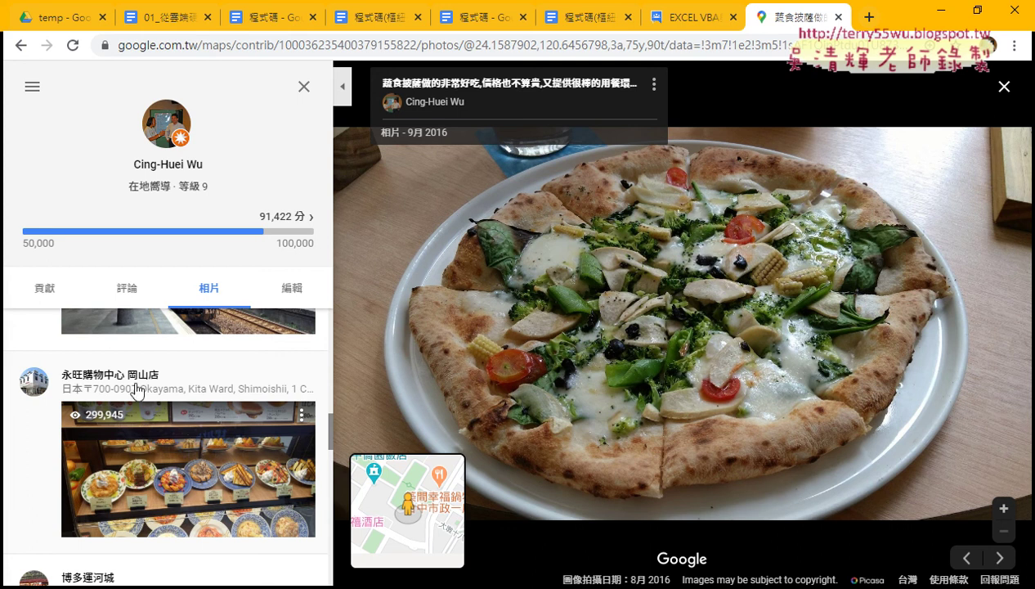
# Step: Scroll further down the photo list and close the full-size photo viewer
pyautogui.scroll(-2, 136, 464)
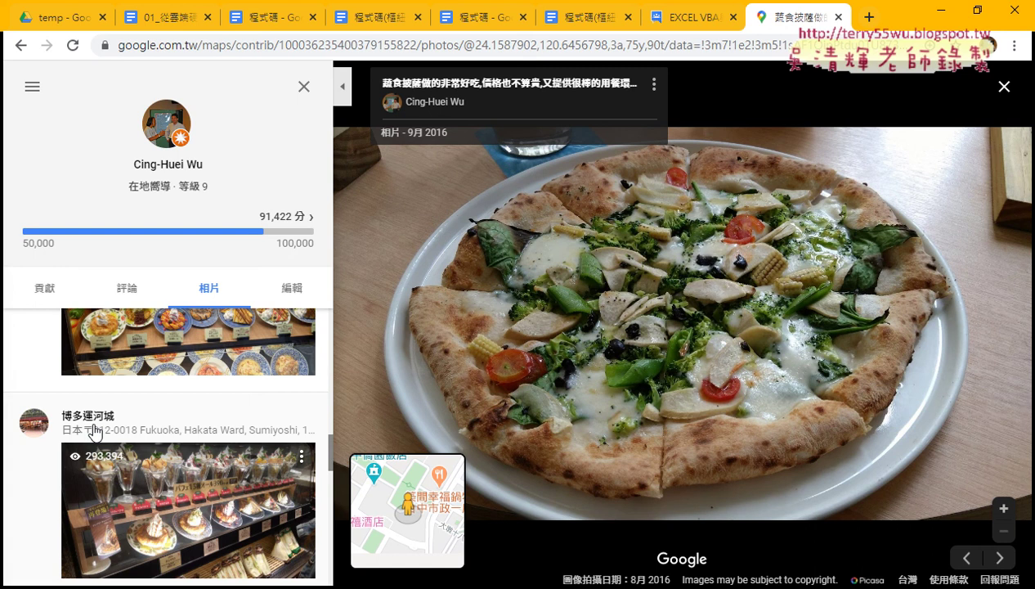
pyautogui.scroll(-1, 95, 432)
pyautogui.scroll(-2, 95, 431)
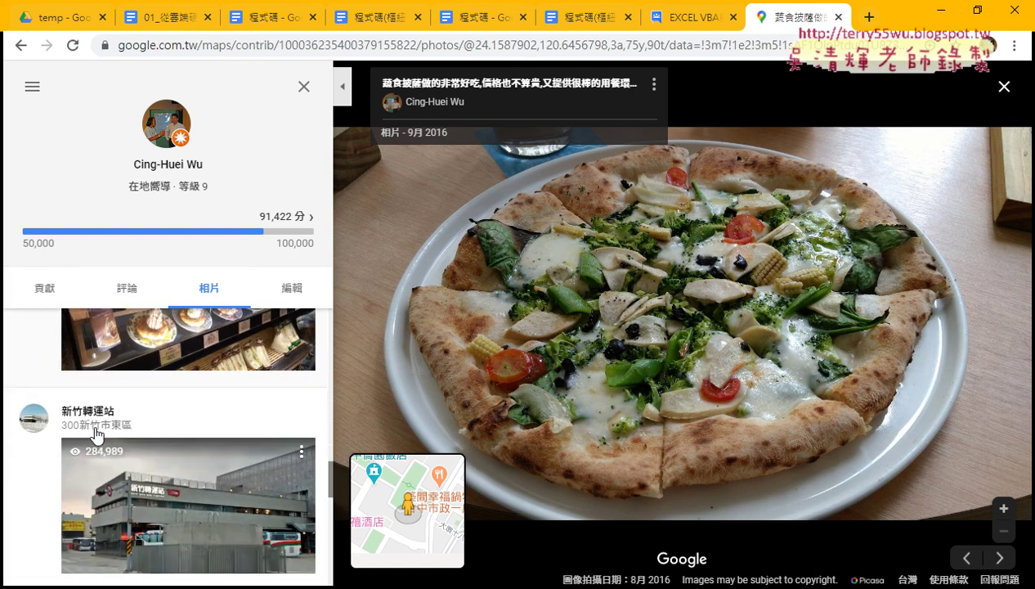
pyautogui.scroll(-1, 96, 434)
pyautogui.scroll(-1, 97, 435)
pyautogui.scroll(-2, 97, 435)
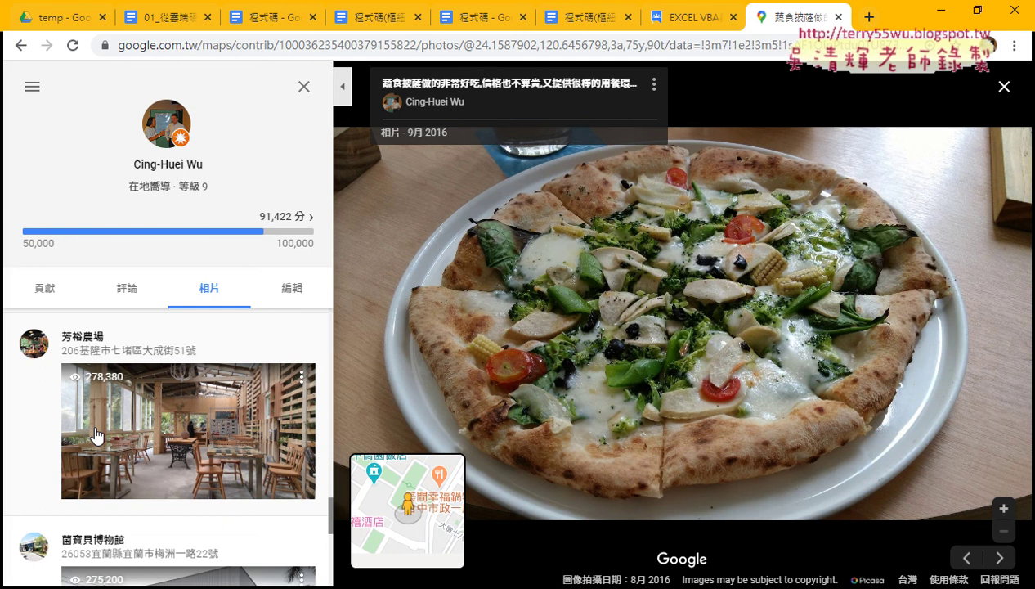
pyautogui.click(1004, 86)
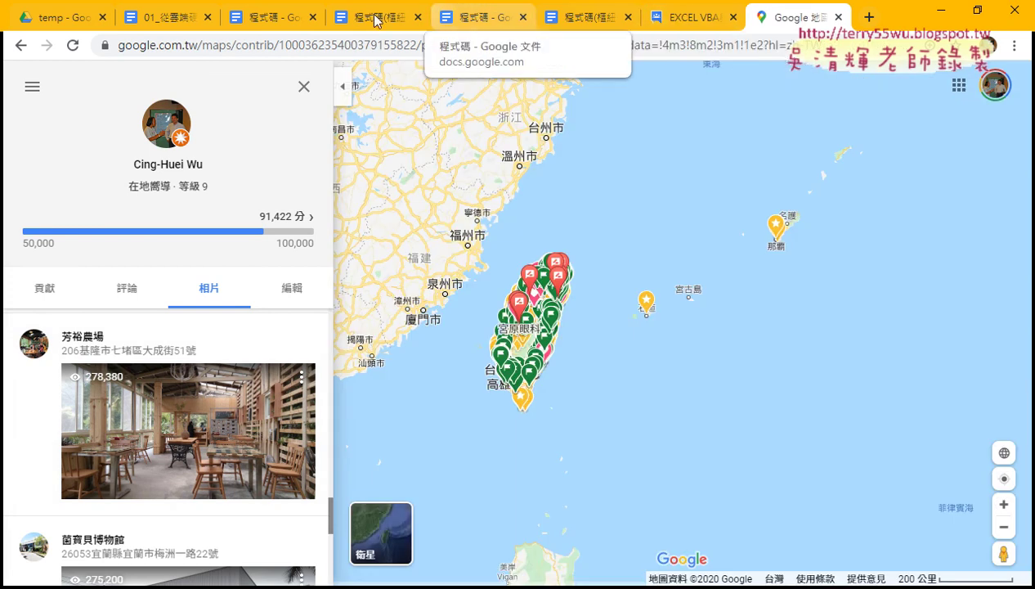
# Step: In the temp Drive folder, highlight the 1.1 TB storage usage and close Settings with 完成
pyautogui.click(56, 18)
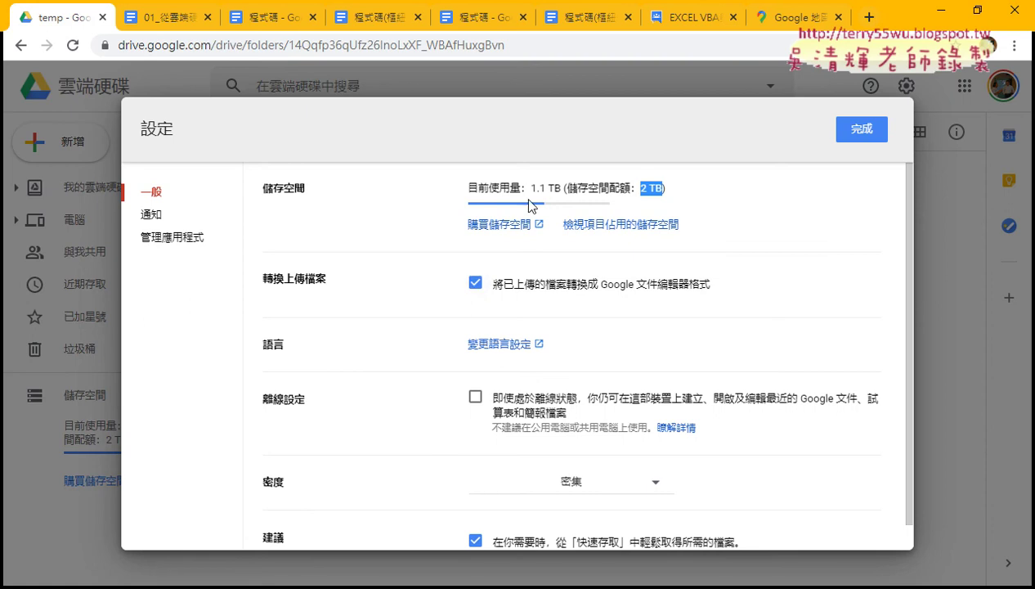
pyautogui.moveTo(530, 188); pyautogui.dragTo(565, 190)
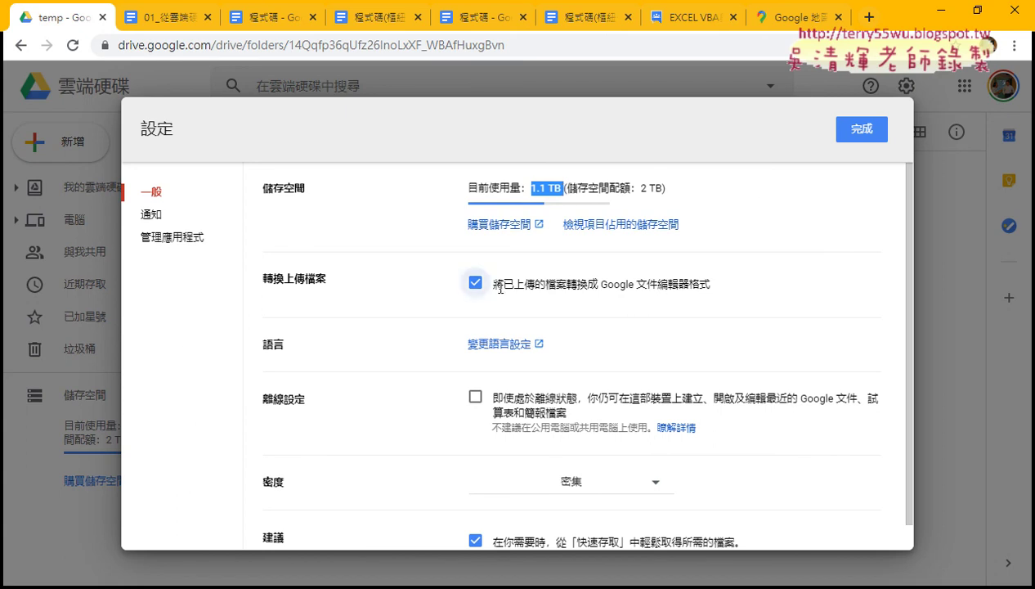
pyautogui.click(861, 131)
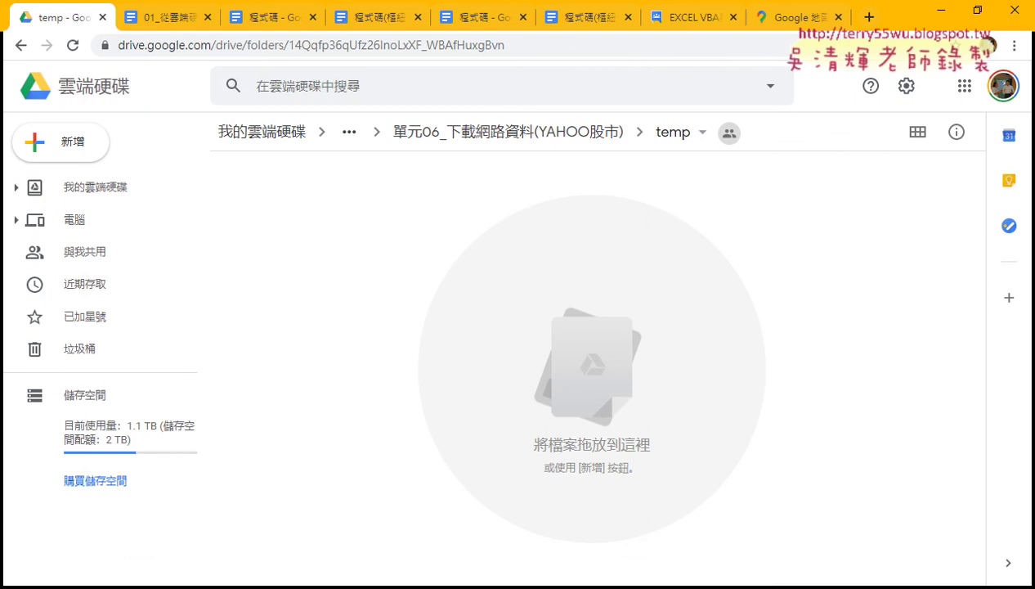
# Step: Drag 問題05 from the 單元05 folder into temp and point out its converted Sheets icon
pyautogui.click(266, 572)
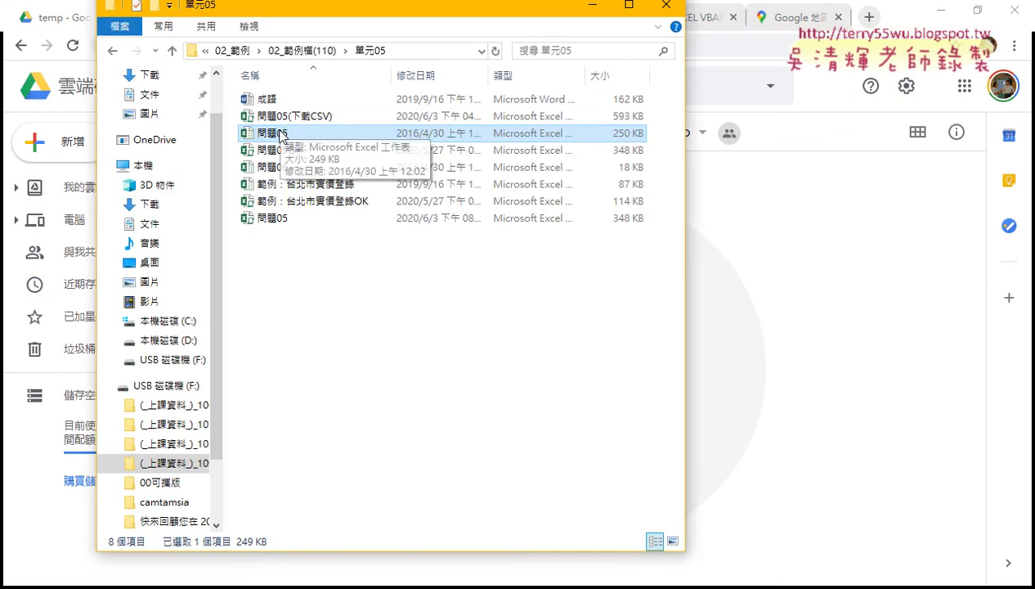
pyautogui.moveTo(281, 134); pyautogui.dragTo(743, 331)
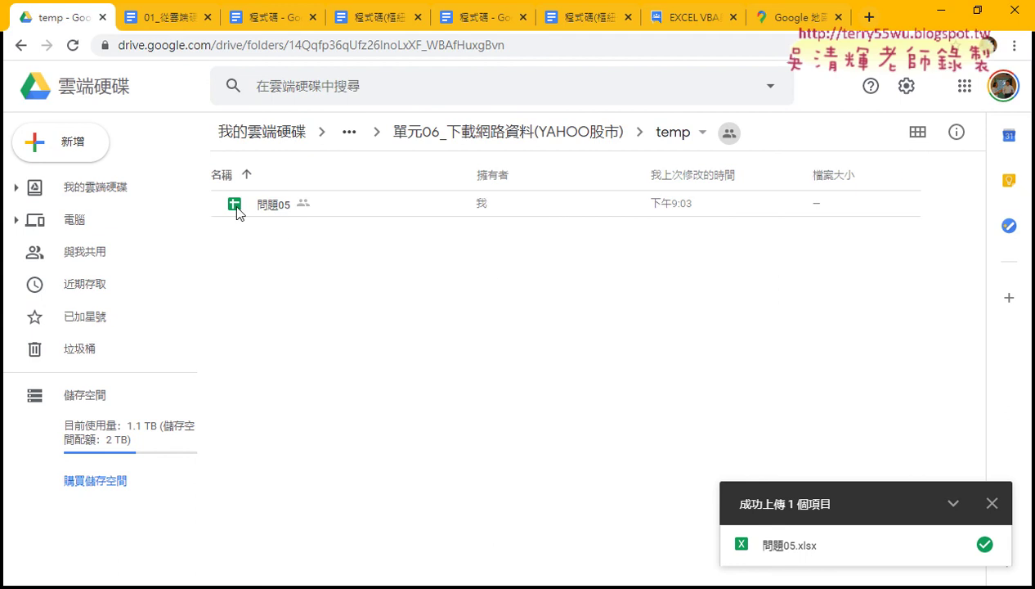
pyautogui.click(237, 209)
pyautogui.click(250, 210)
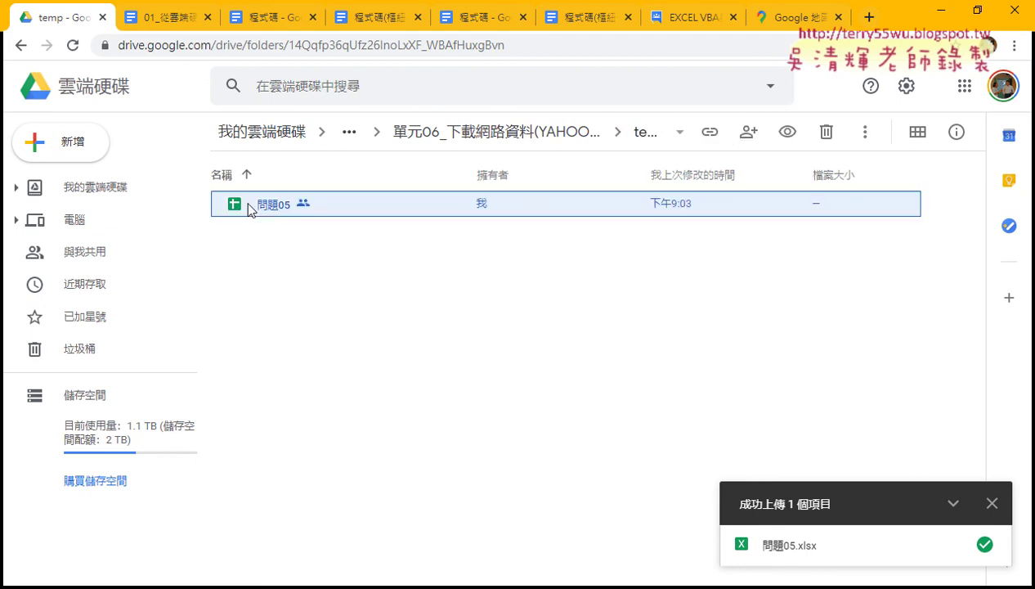
pyautogui.moveTo(242, 234); pyautogui.dragTo(245, 230)
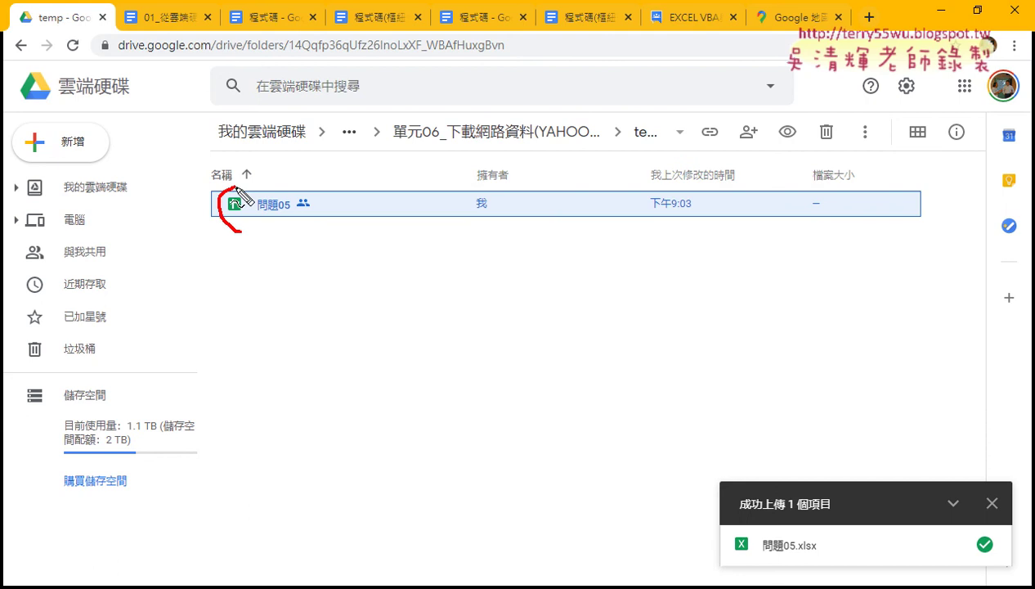
pyautogui.press('Escape')
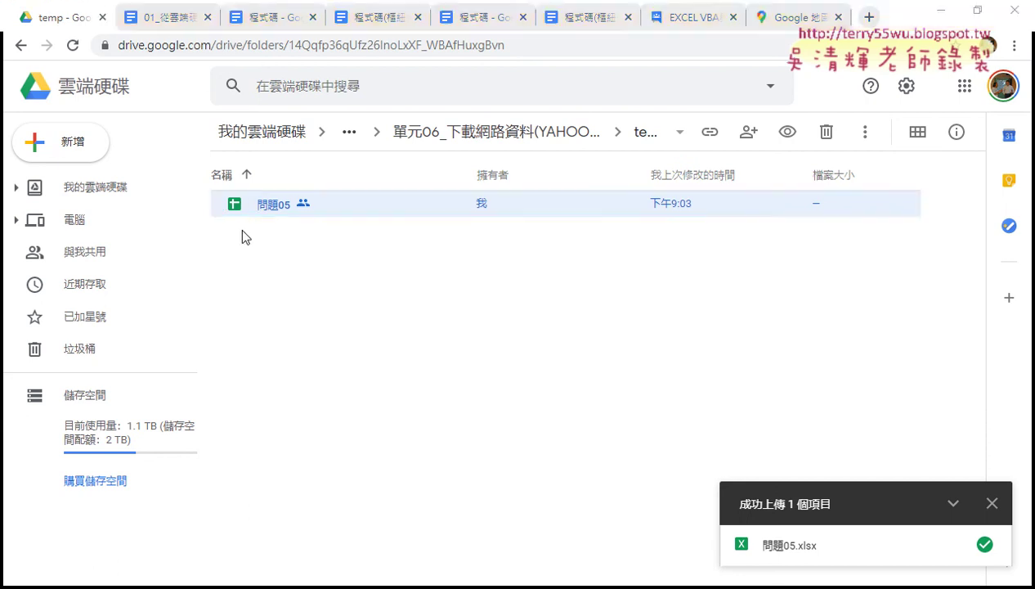
# Step: Turn off upload conversion in Drive settings, re-upload 問題05, and preview 問題05.xlsx
pyautogui.click(906, 87)
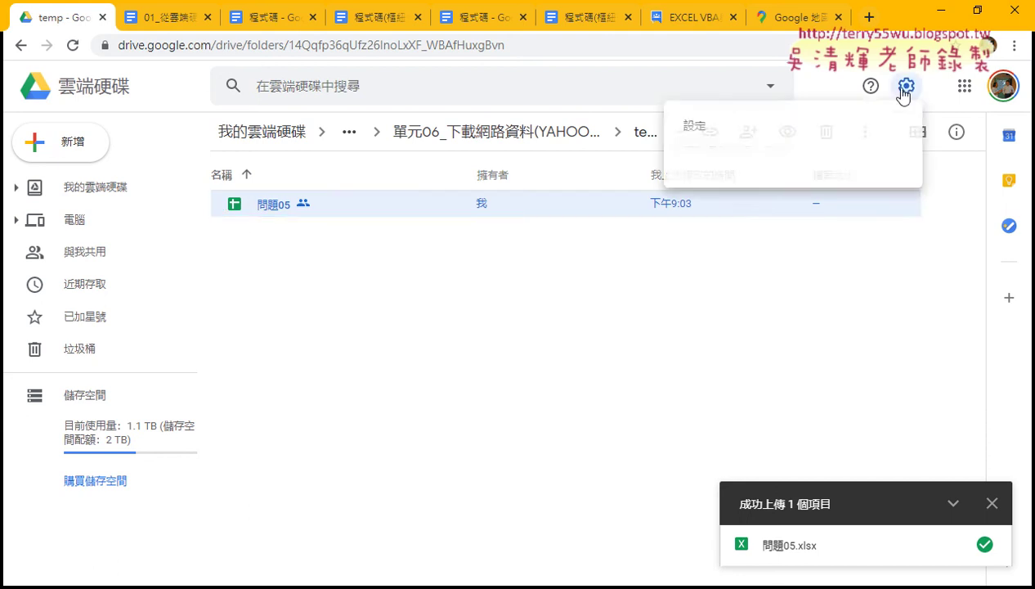
pyautogui.click(687, 125)
pyautogui.click(475, 282)
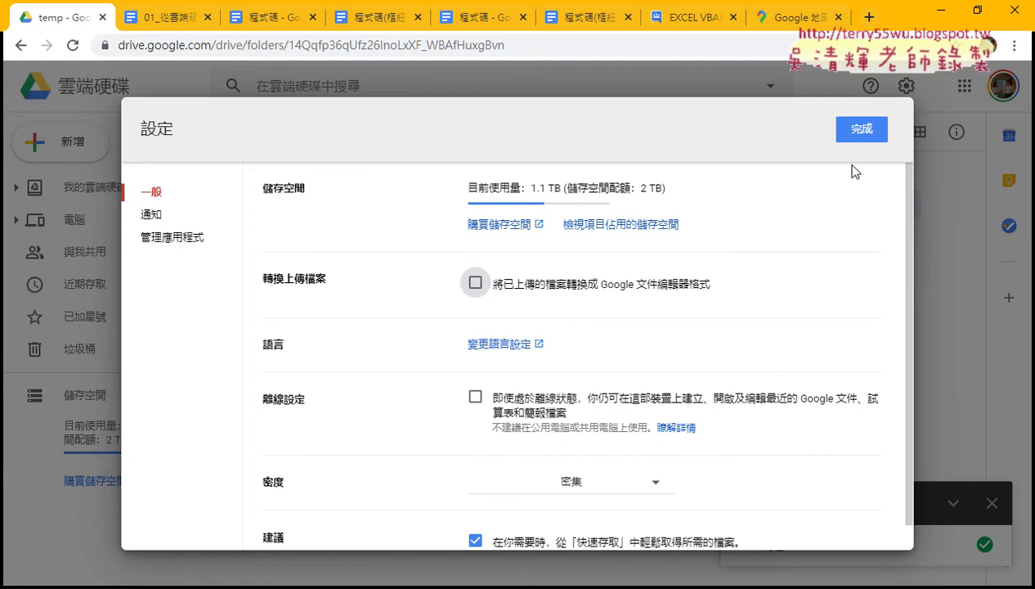
pyautogui.click(858, 129)
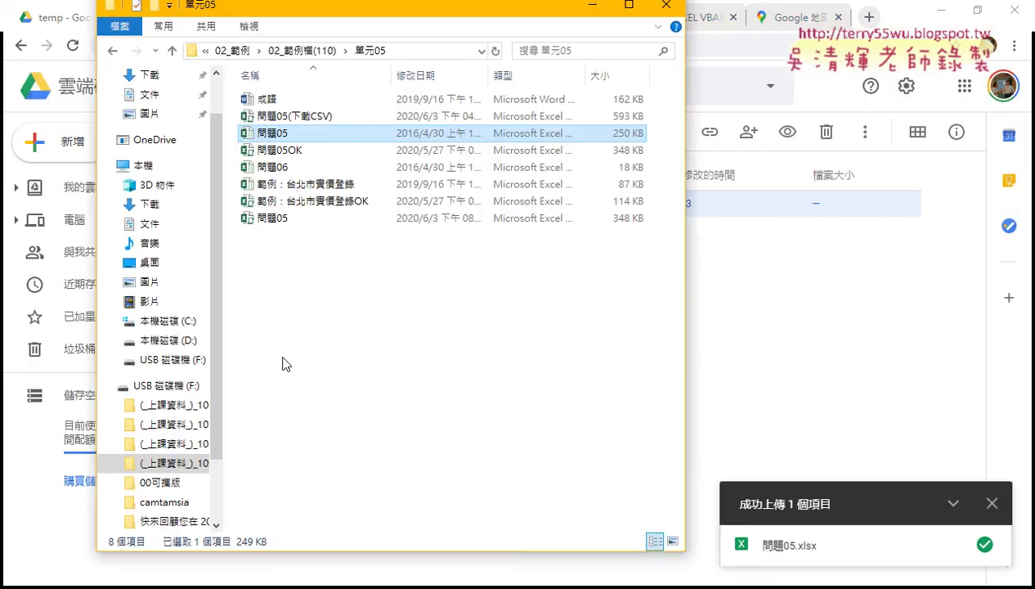
pyautogui.moveTo(280, 133); pyautogui.dragTo(738, 357)
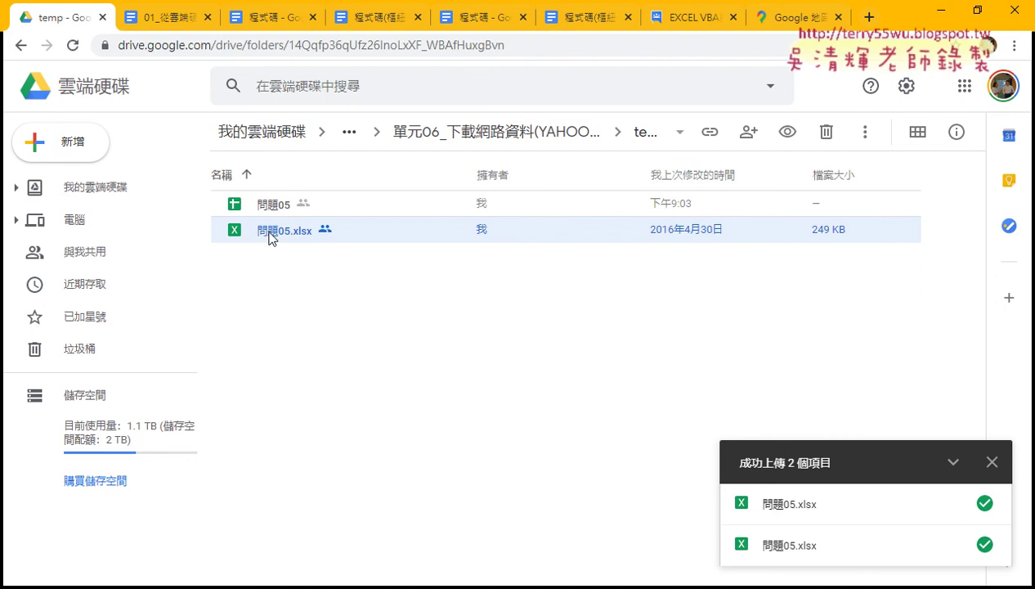
pyautogui.doubleClick(268, 232)
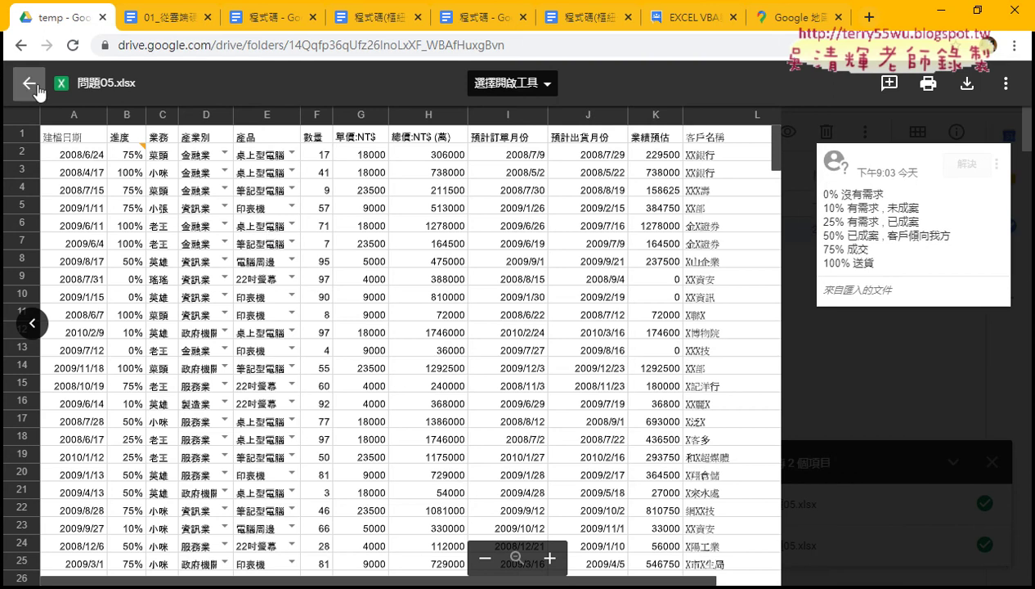
# Step: Open the converted 問題05 spreadsheet and bring up 檔案 > 發布到網路
pyautogui.click(29, 82)
pyautogui.doubleClick(279, 209)
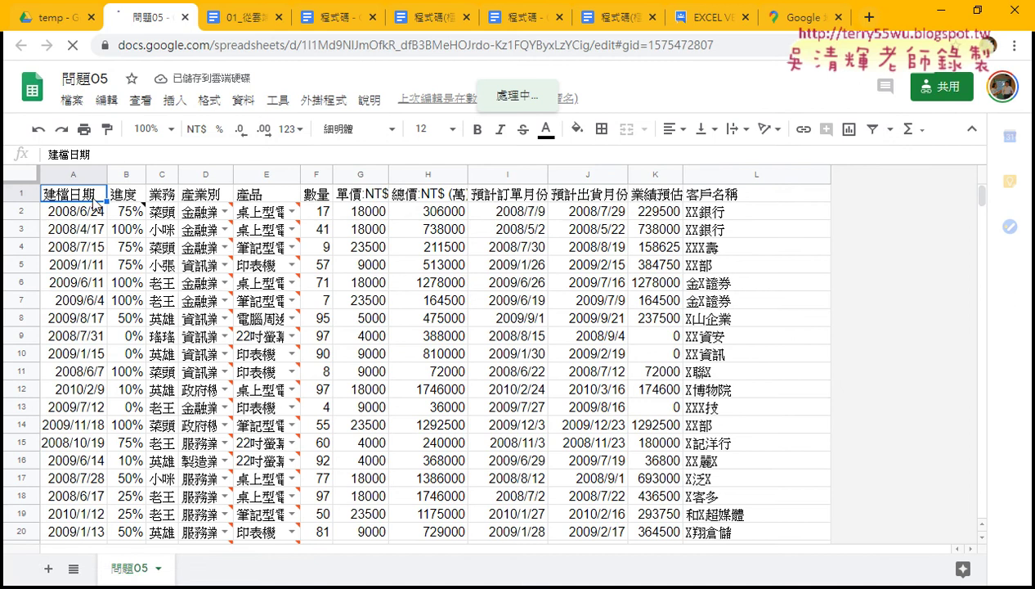
pyautogui.click(75, 101)
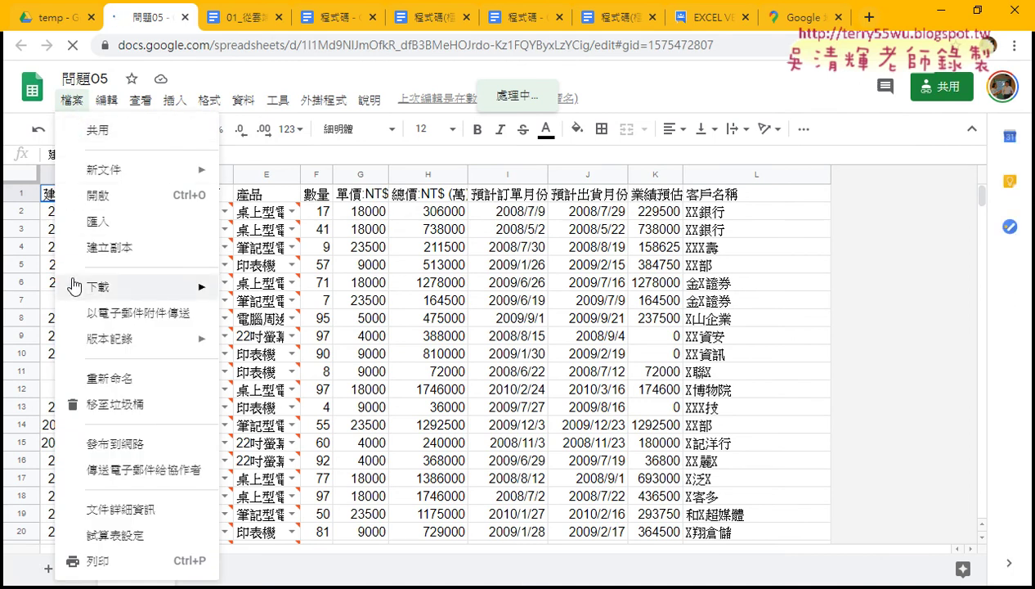
pyautogui.moveTo(85, 343)
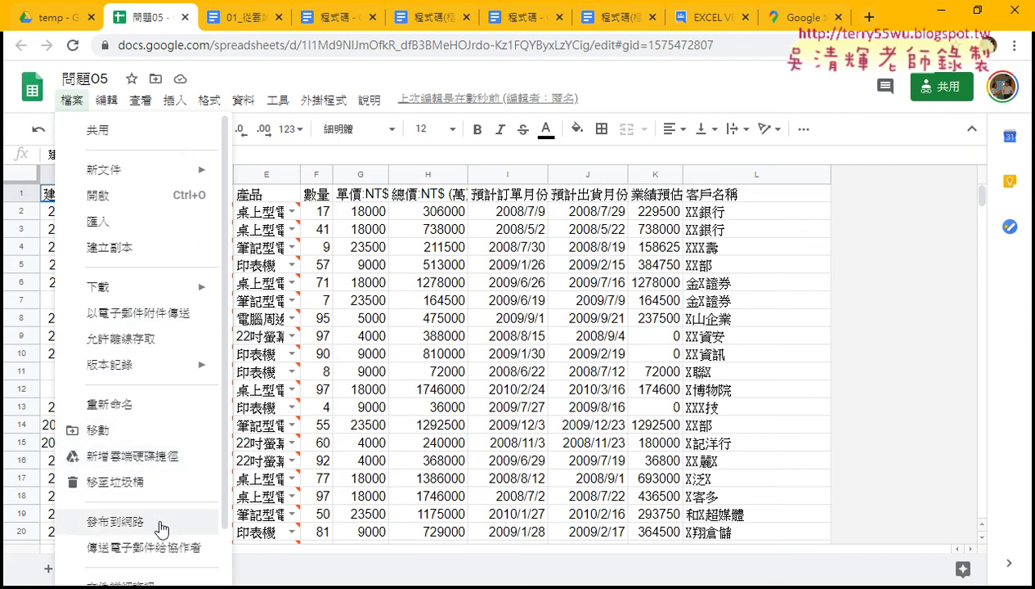
pyautogui.scroll(-1, 161, 524)
pyautogui.click(160, 463)
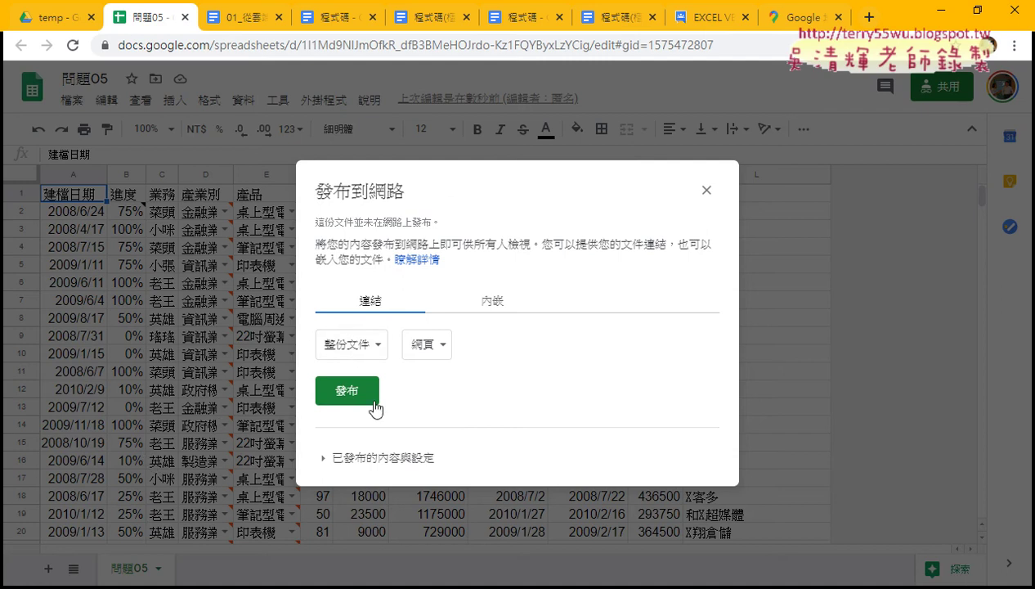
# Step: Publish only the 問題05 sheet as 逗號分隔值 (.csv) instead of web page, then 發布
pyautogui.click(378, 348)
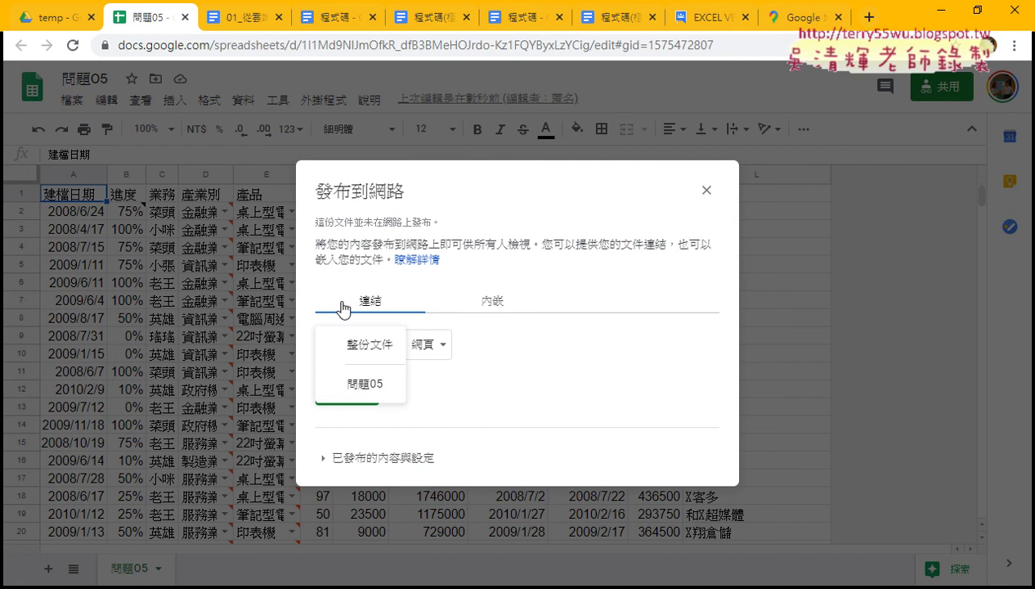
pyautogui.click(375, 388)
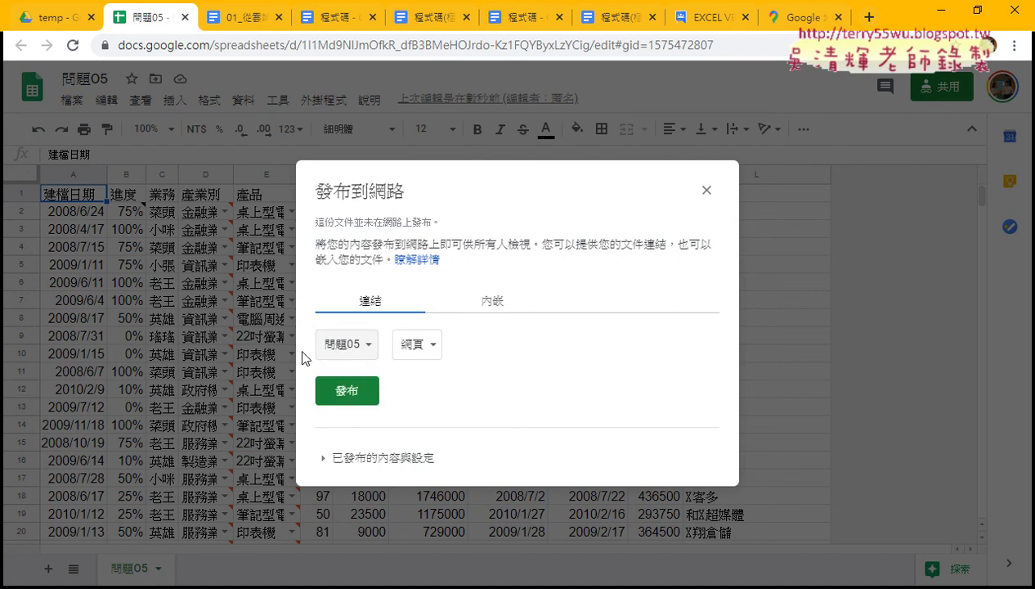
pyautogui.click(423, 354)
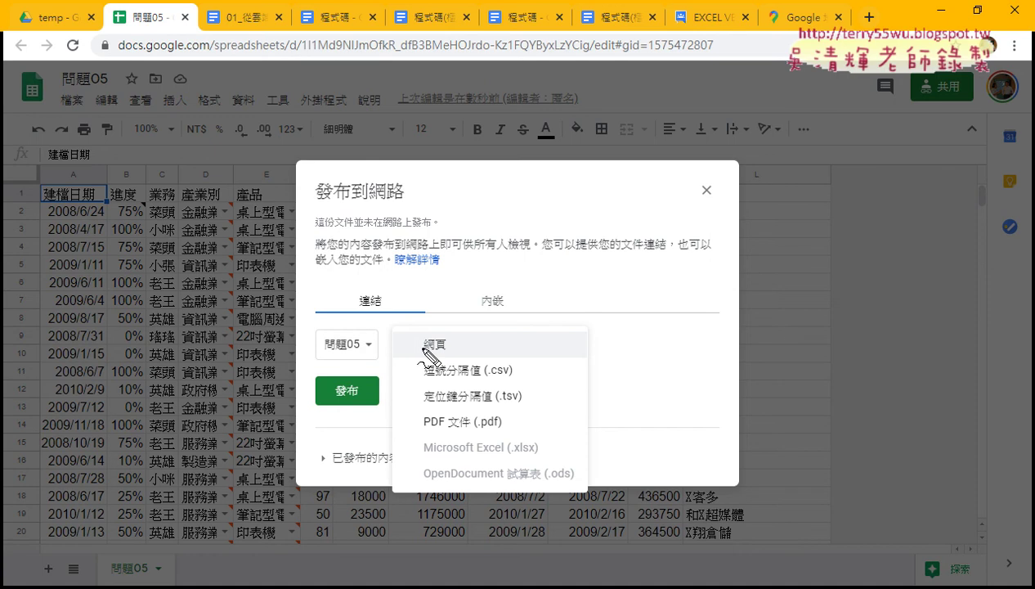
pyautogui.moveTo(439, 358); pyautogui.dragTo(449, 366)
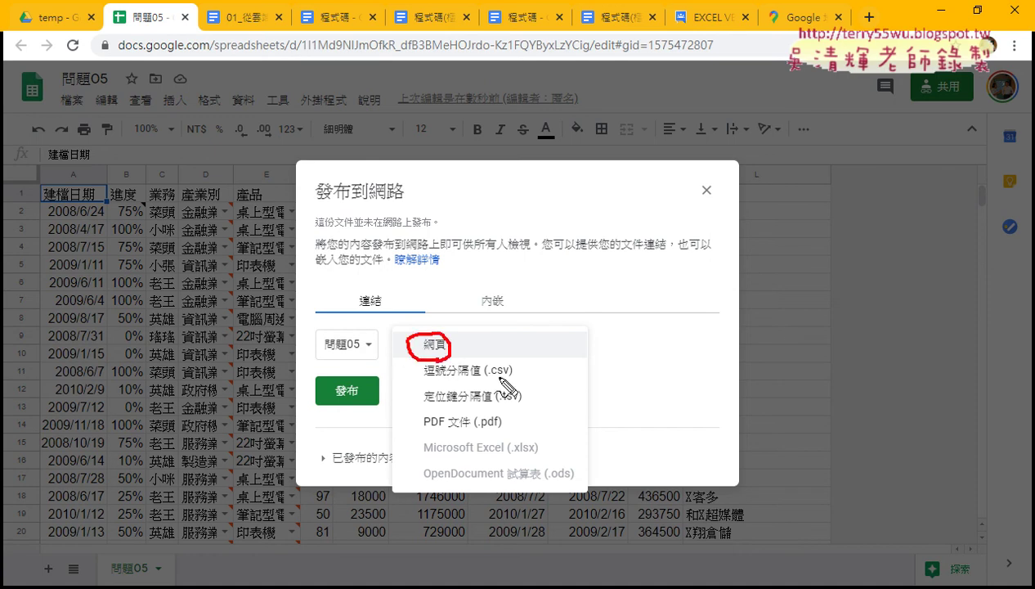
pyautogui.moveTo(511, 384); pyautogui.dragTo(581, 348)
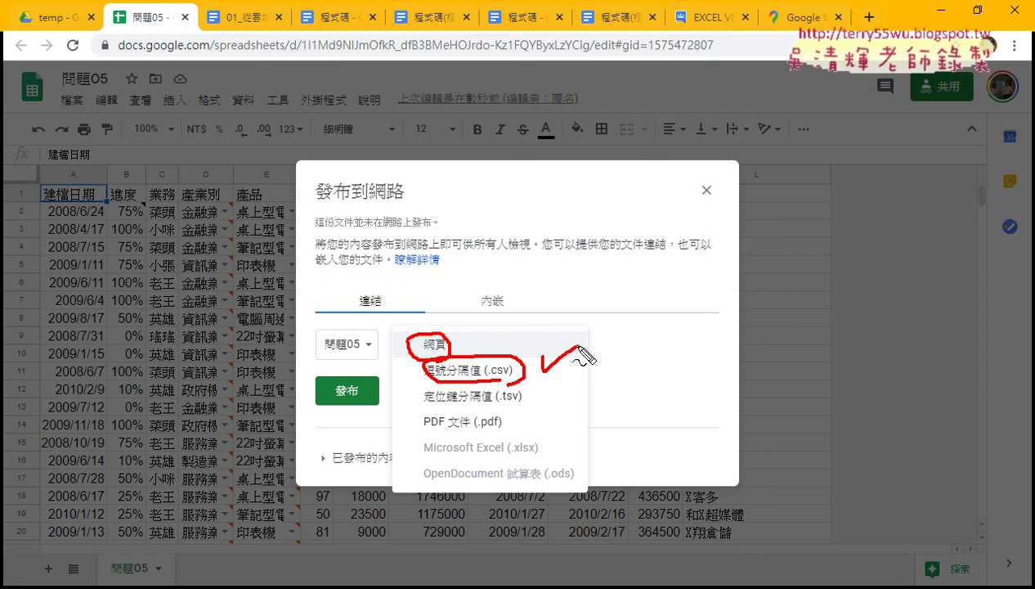
pyautogui.click(580, 350)
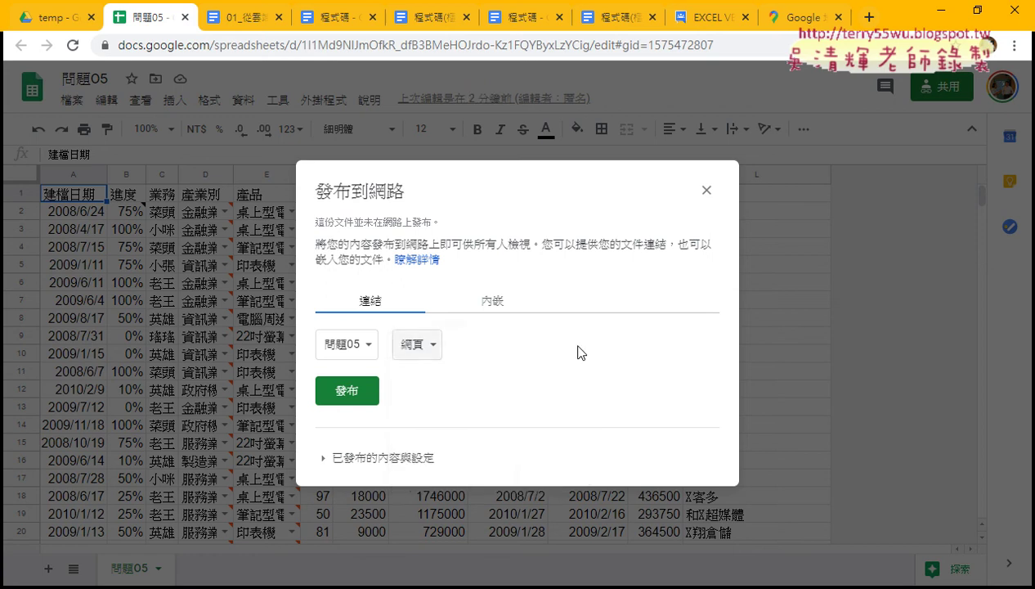
pyautogui.click(424, 353)
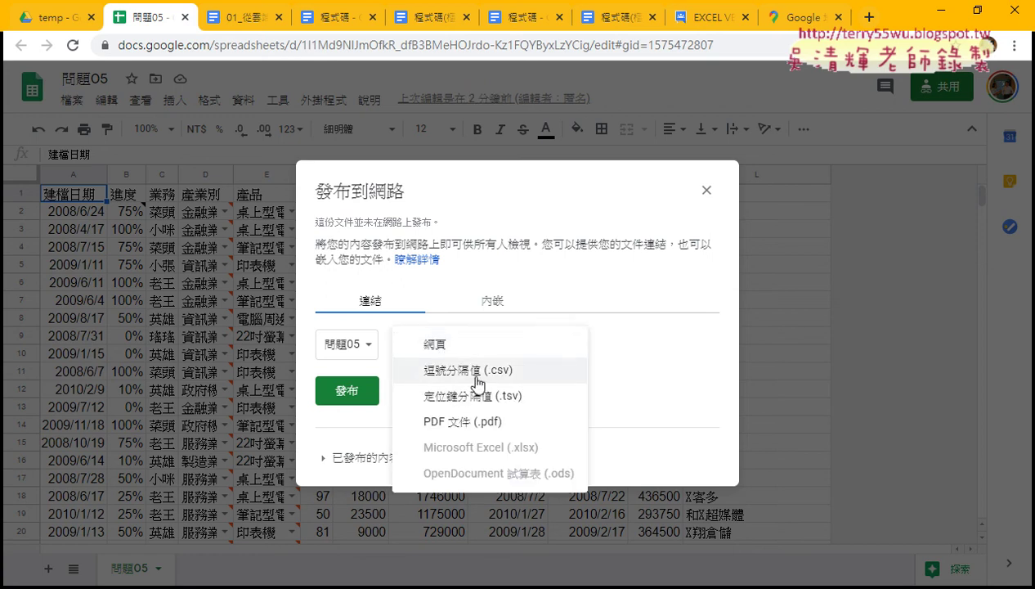
pyautogui.click(473, 369)
pyautogui.click(369, 395)
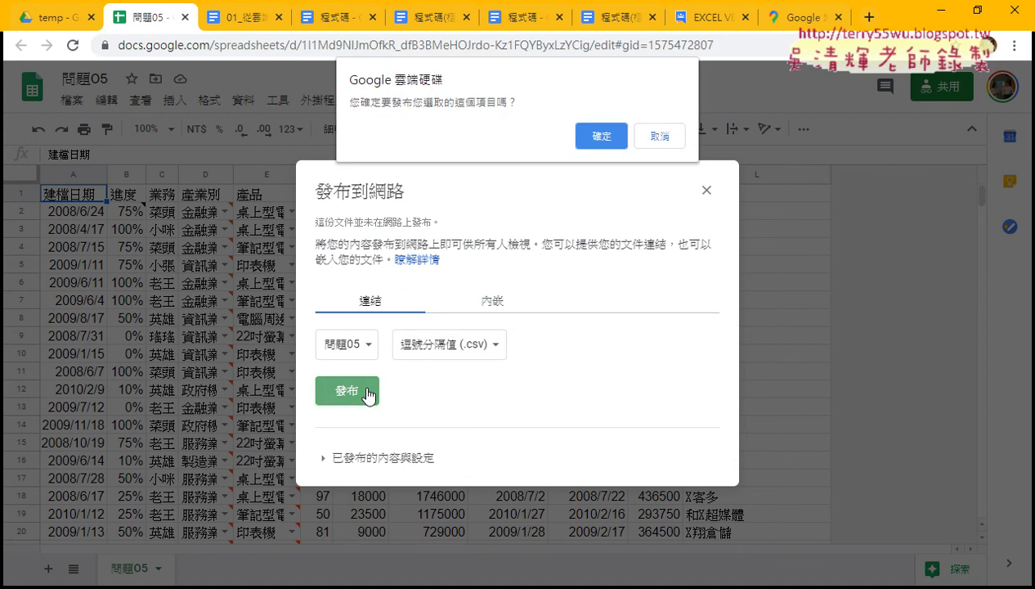
# Step: Confirm publishing with 確定 and bring up actions on the generated output=csv link
pyautogui.click(589, 136)
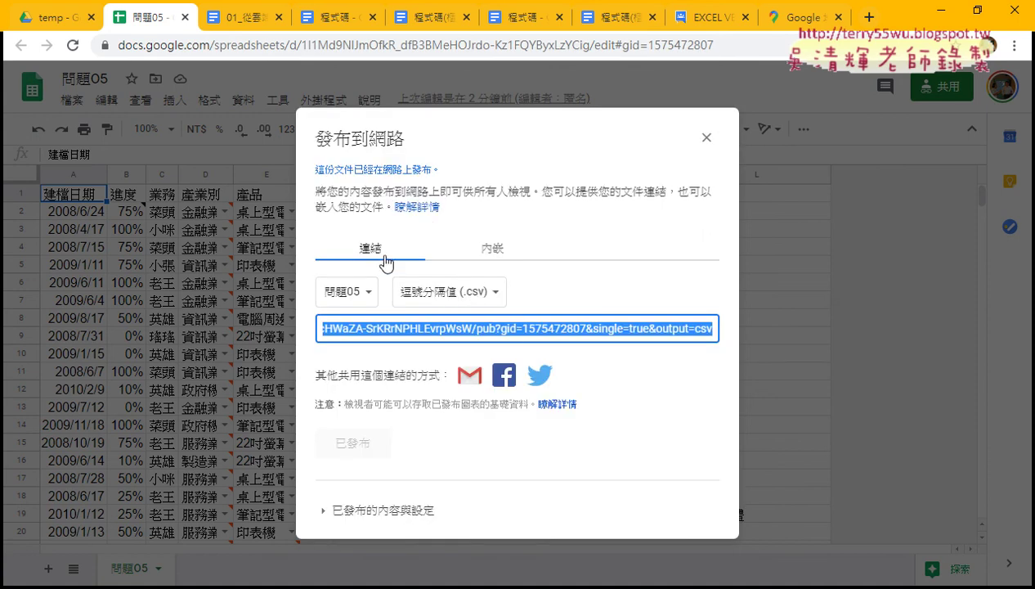
pyautogui.rightClick(529, 331)
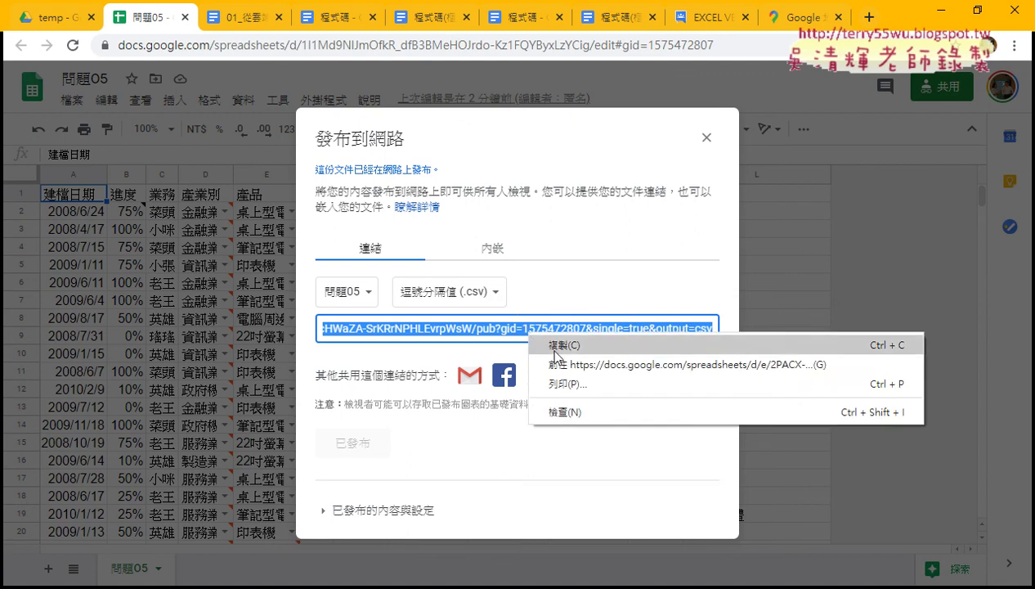
pyautogui.rightClick(473, 328)
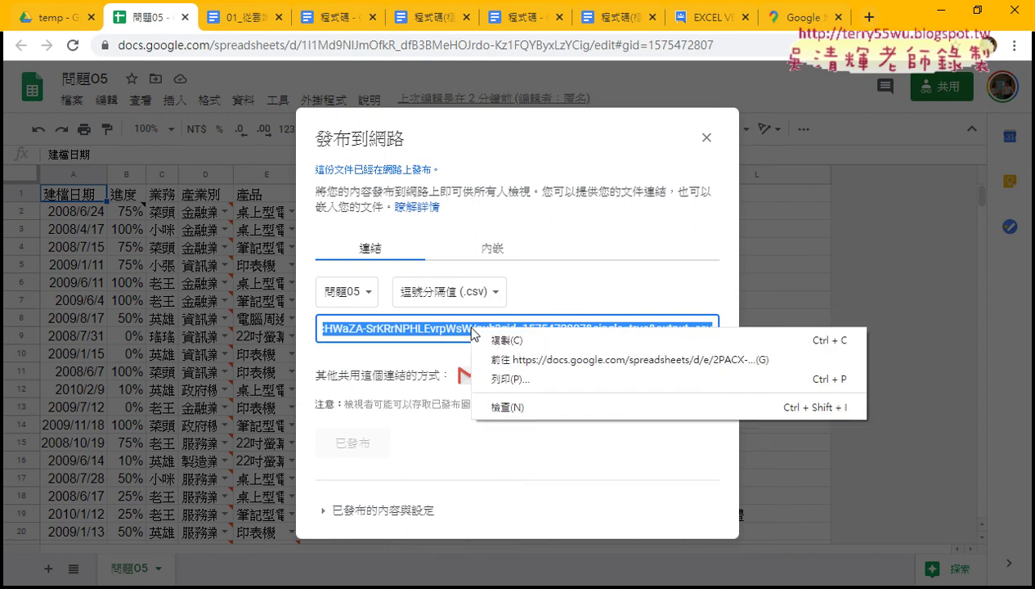
# Step: Download the 問題05 CSV and show it in its 下載 folder
pyautogui.click(532, 360)
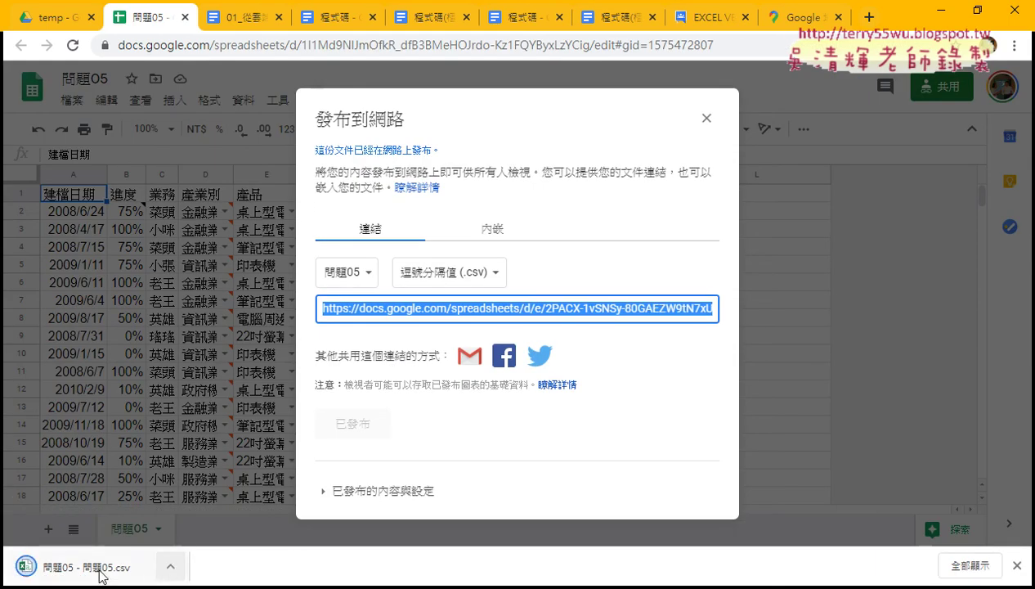
pyautogui.click(170, 565)
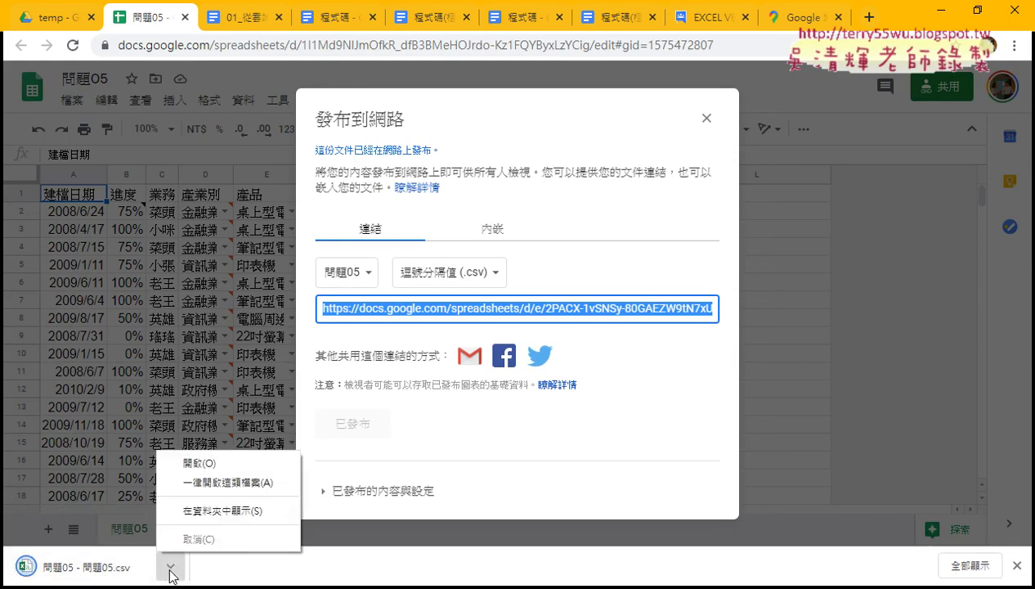
pyautogui.click(213, 509)
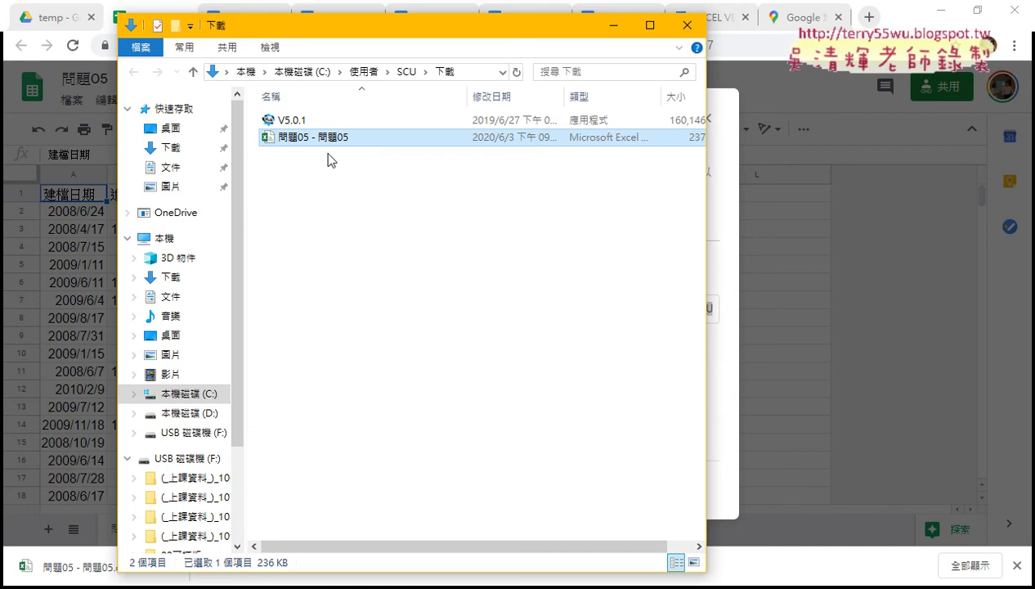
# Step: Open 問題05 - 問題05.csv with Notepad to view its comma-separated Chinese rows
pyautogui.rightClick(328, 133)
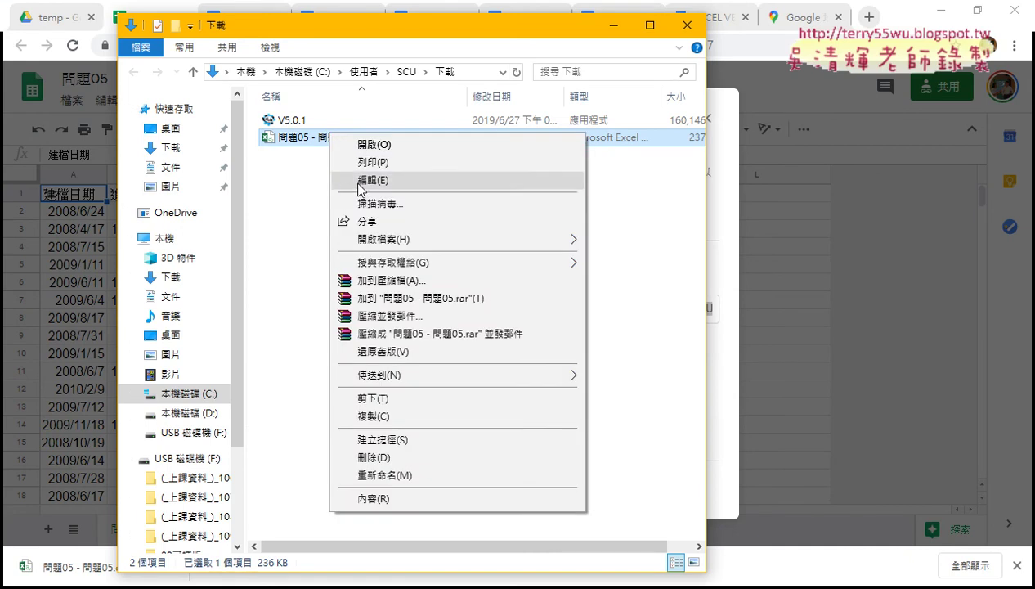
pyautogui.moveTo(399, 243)
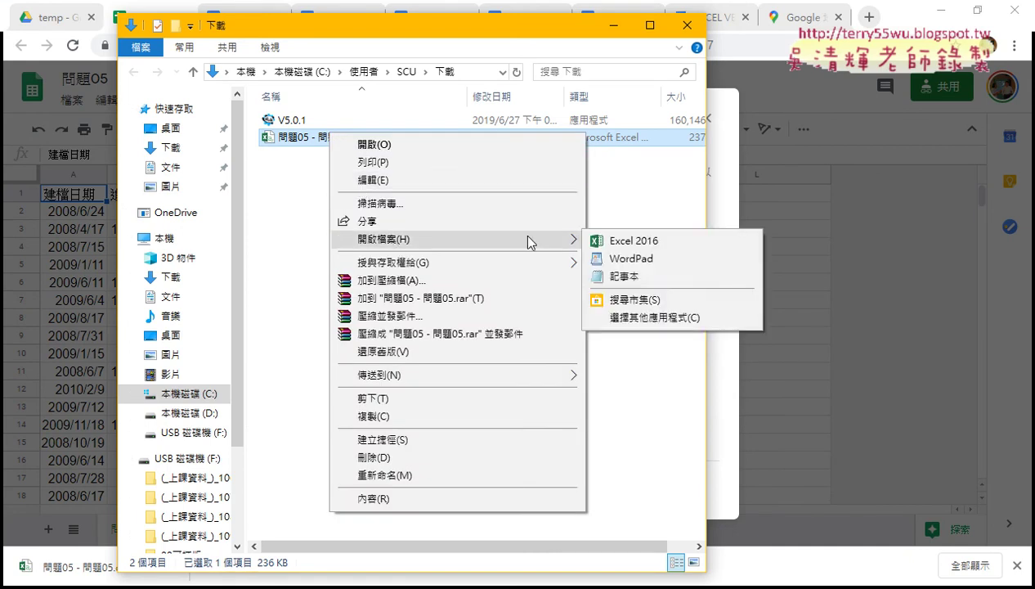
pyautogui.click(649, 277)
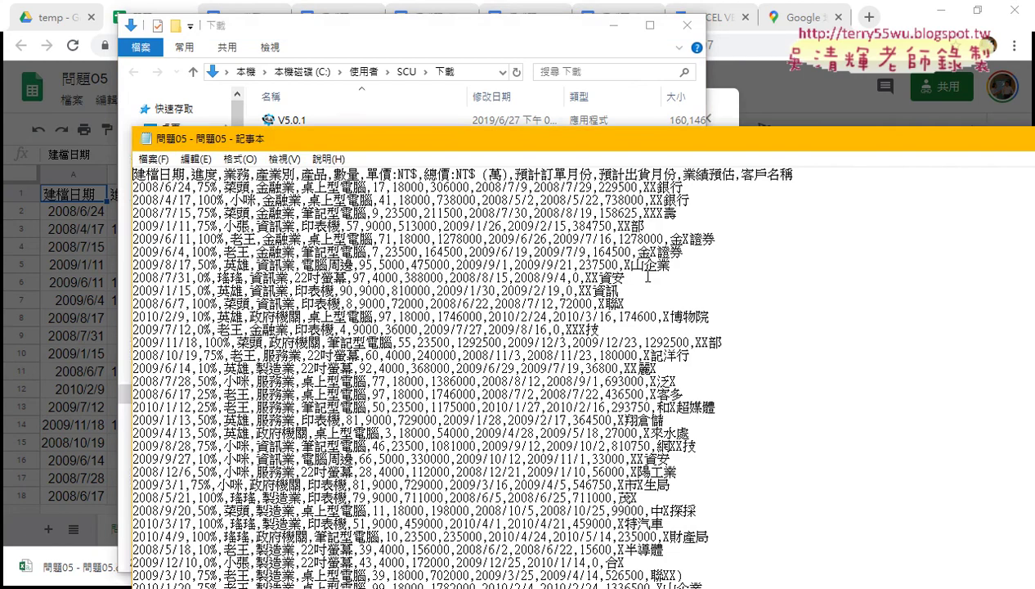
pyautogui.moveTo(453, 196); pyautogui.dragTo(413, 35)
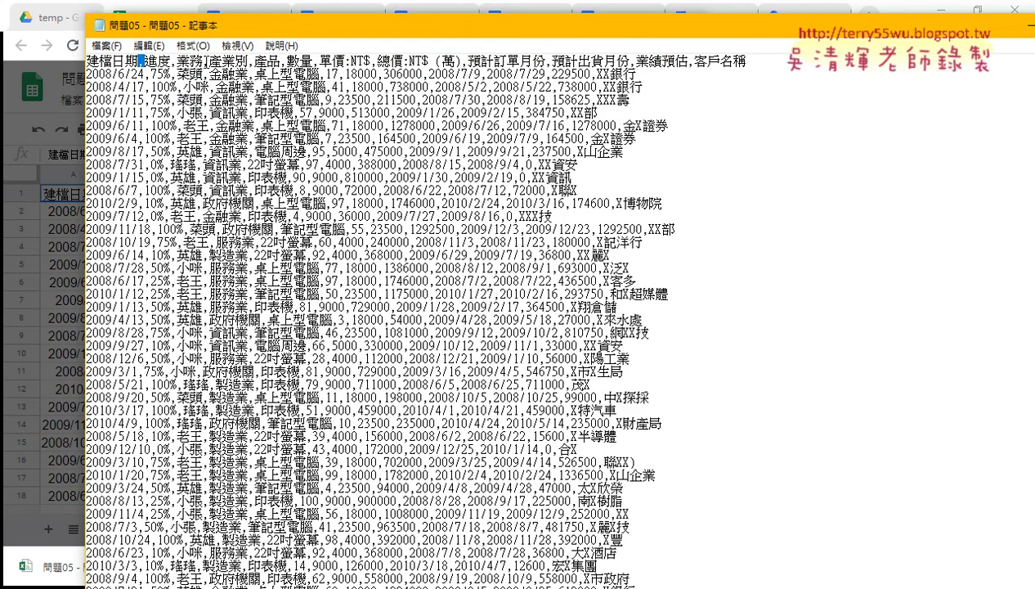
# Step: Close Notepad, open the CSV in Excel to confirm the garbled Chinese, then close Excel
pyautogui.moveTo(169, 60); pyautogui.dragTo(175, 61)
pyautogui.hotkey('alt', 'F4')
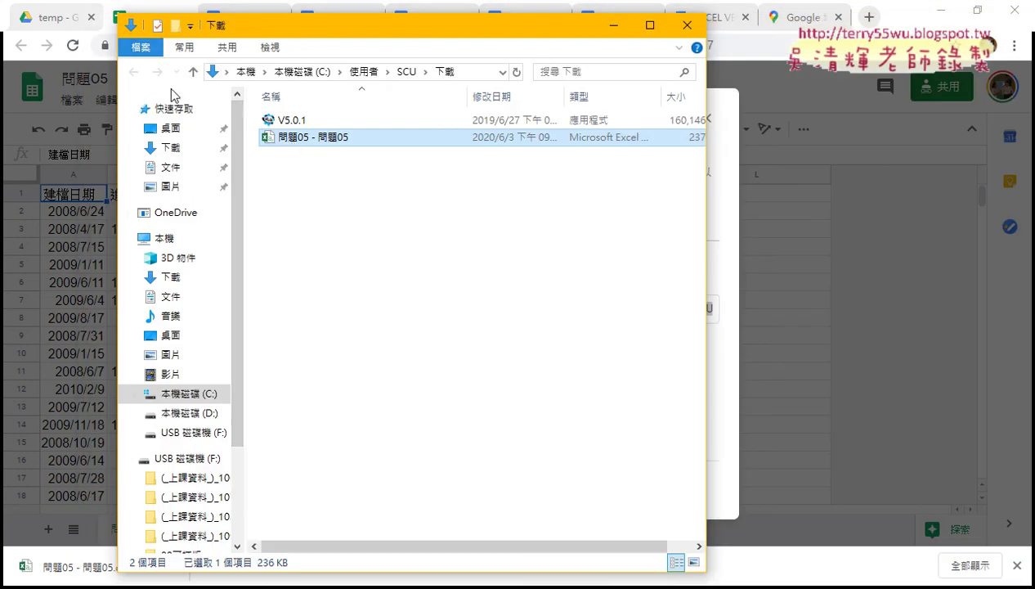
pyautogui.doubleClick(293, 139)
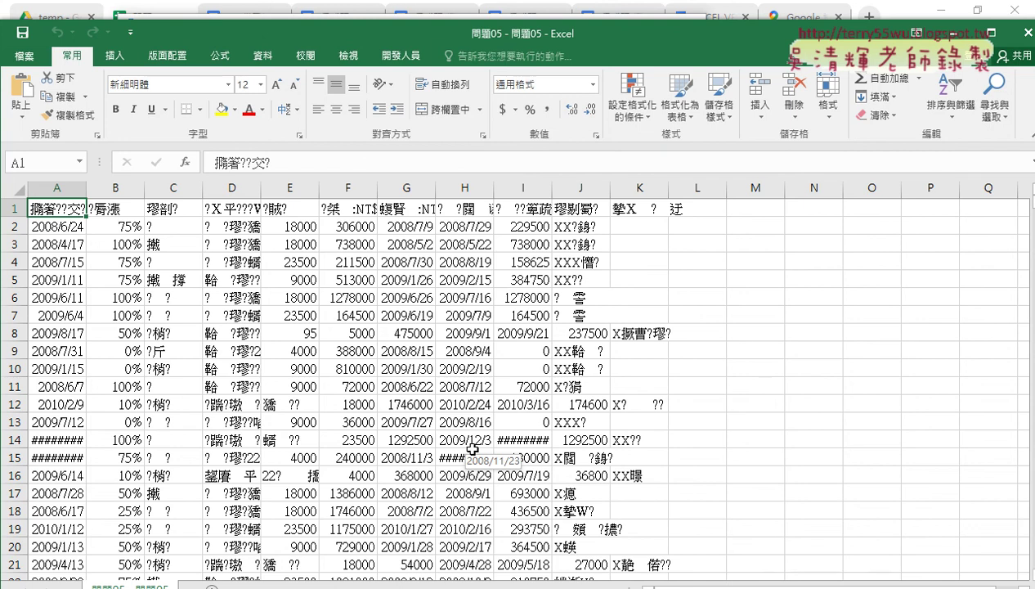
pyautogui.click(1025, 36)
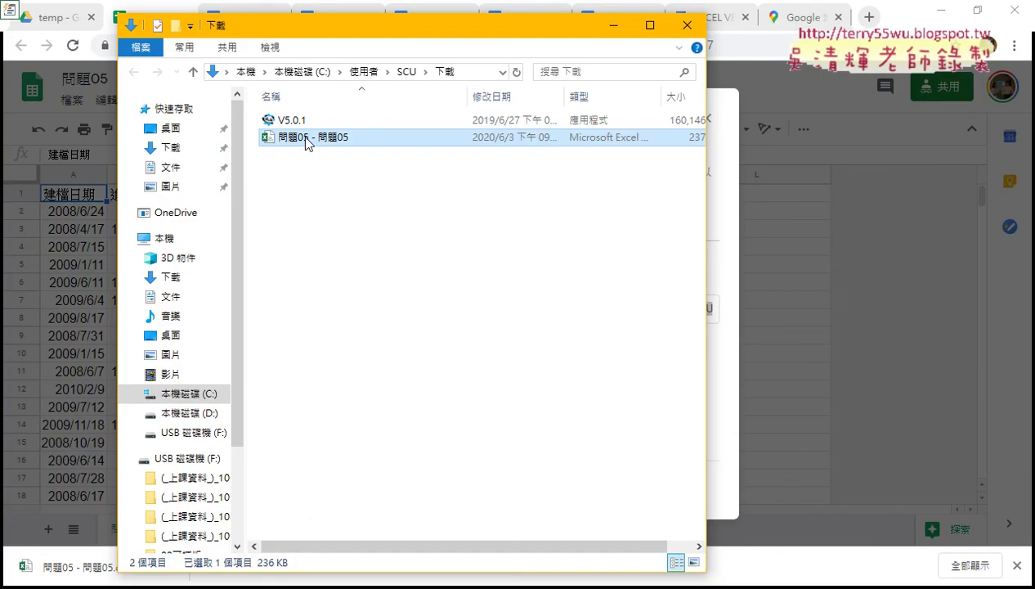
# Step: Reopen 問題05 - 問題05.csv in Notepad and bring up Save As
pyautogui.rightClick(306, 140)
pyautogui.moveTo(416, 254)
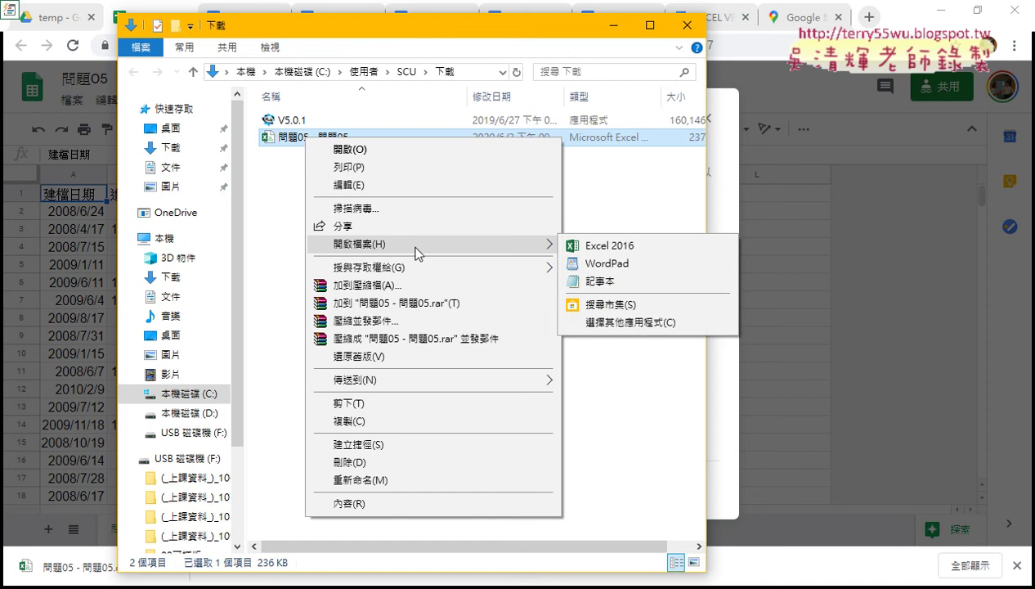
pyautogui.click(600, 276)
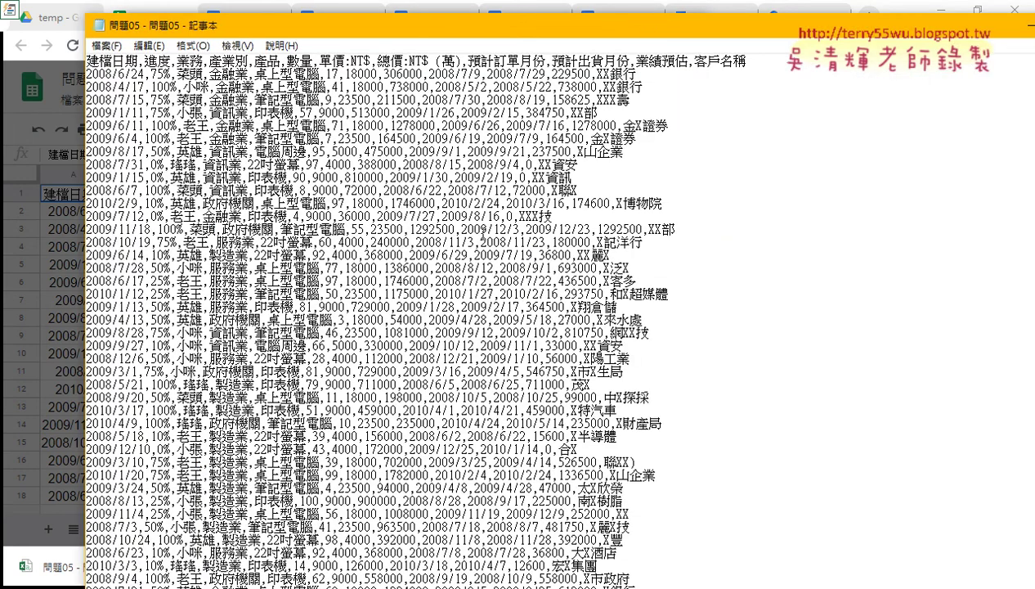
pyautogui.click(106, 45)
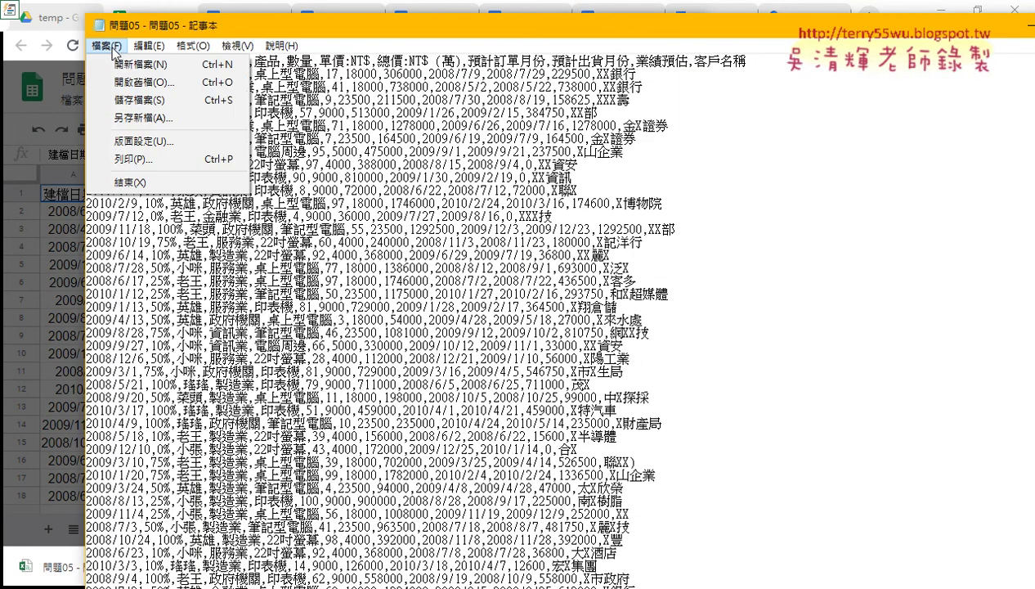
pyautogui.click(128, 119)
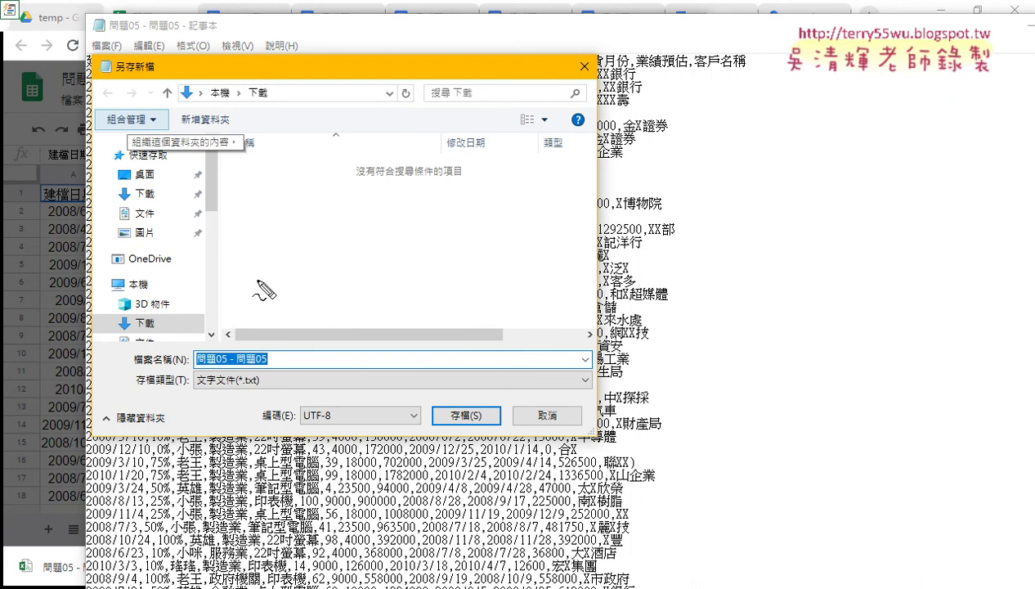
# Step: Save it with ANSI encoding, replacing the existing 問題05 - 問題05.csv
pyautogui.moveTo(345, 424); pyautogui.dragTo(335, 418)
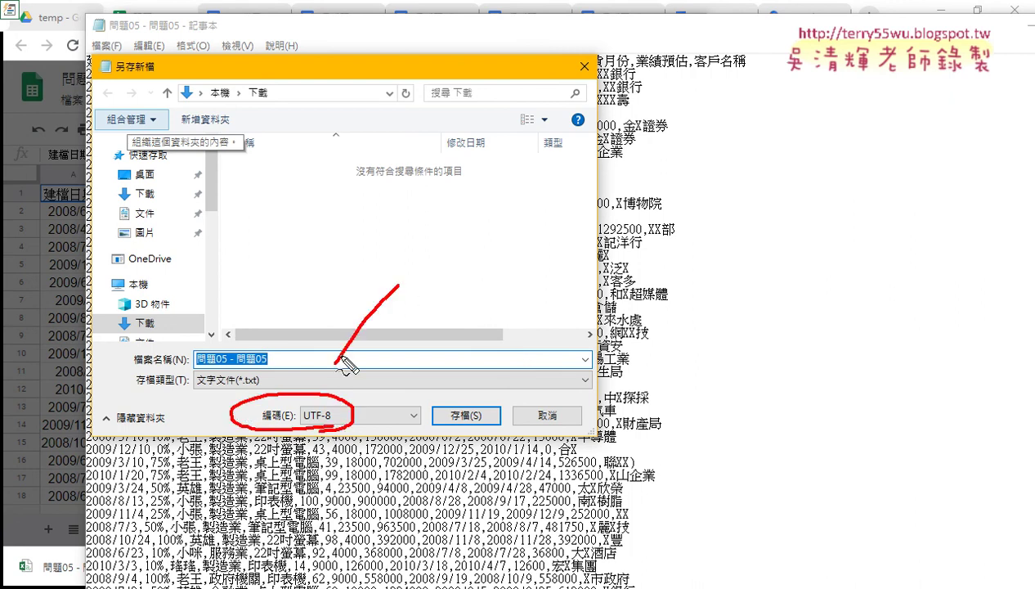
pyautogui.moveTo(398, 285); pyautogui.dragTo(312, 402)
pyautogui.moveTo(314, 350); pyautogui.dragTo(360, 390)
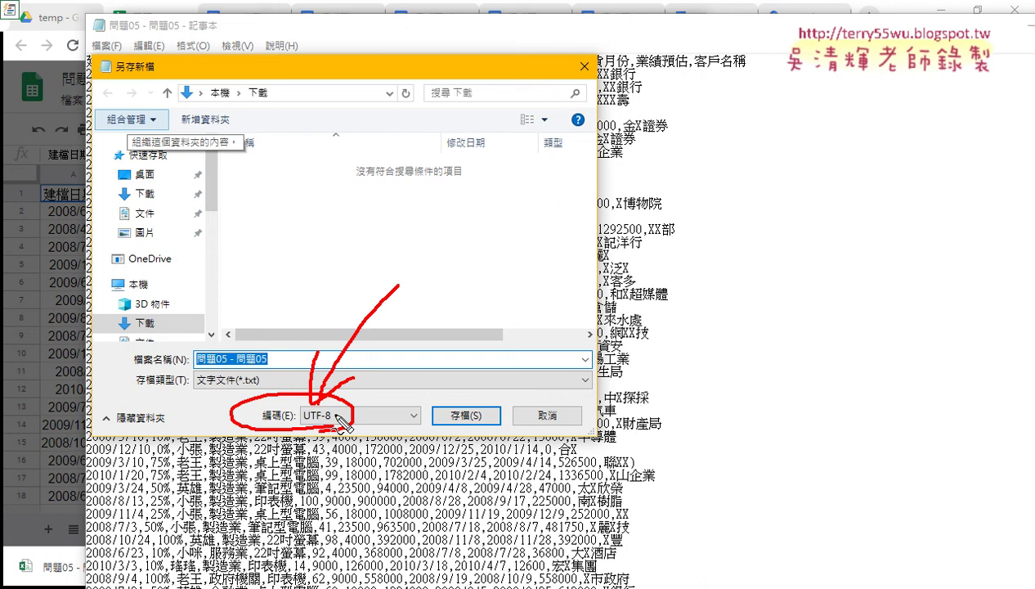
pyautogui.click(335, 418)
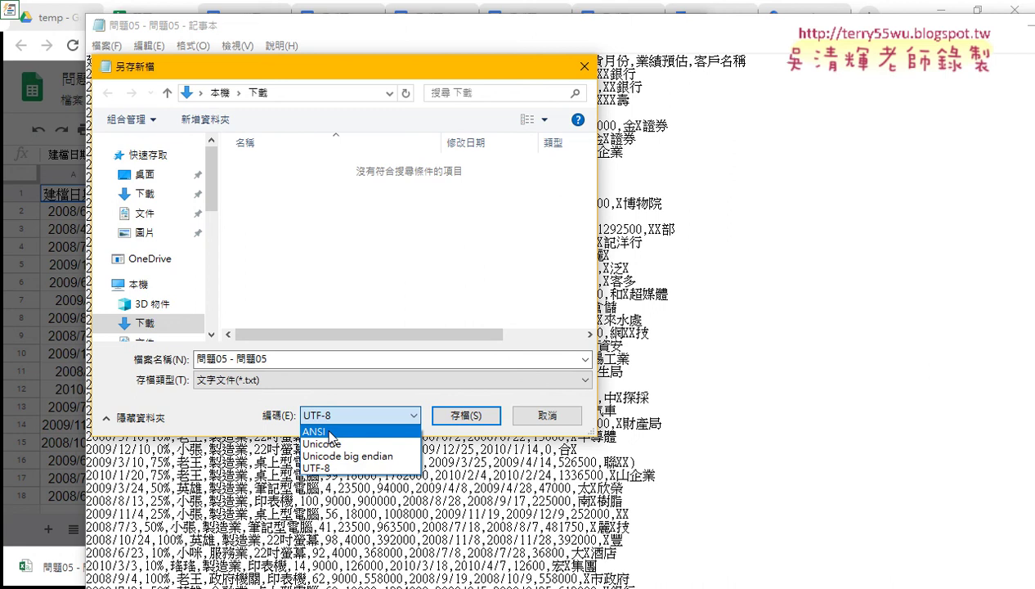
pyautogui.click(329, 433)
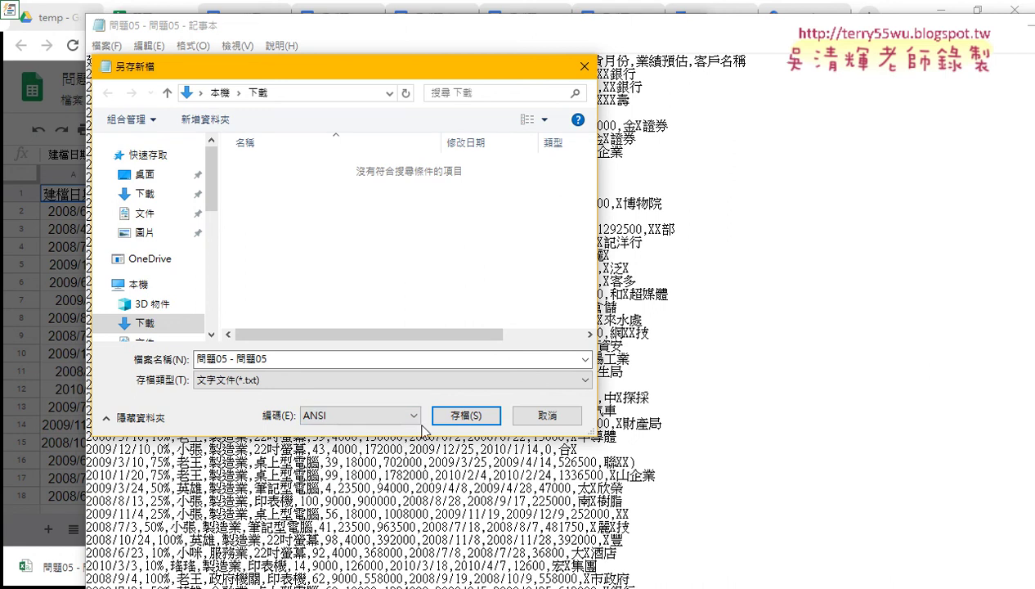
pyautogui.click(454, 421)
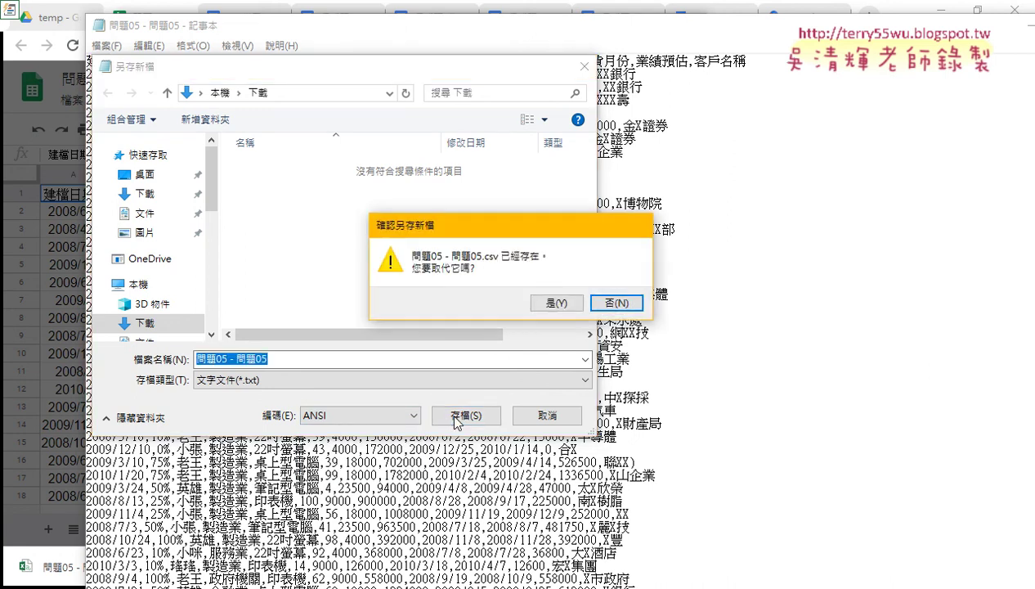
pyautogui.click(559, 303)
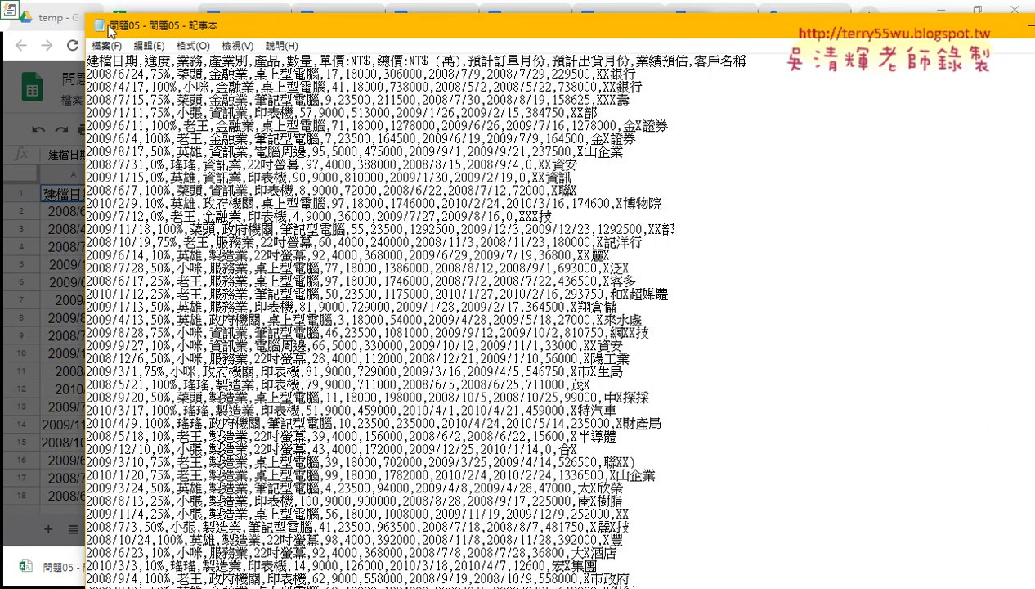
# Step: Close Notepad and clear the file selection in the 下載 folder
pyautogui.click(101, 26)
pyautogui.click(101, 26)
pyautogui.click(339, 205)
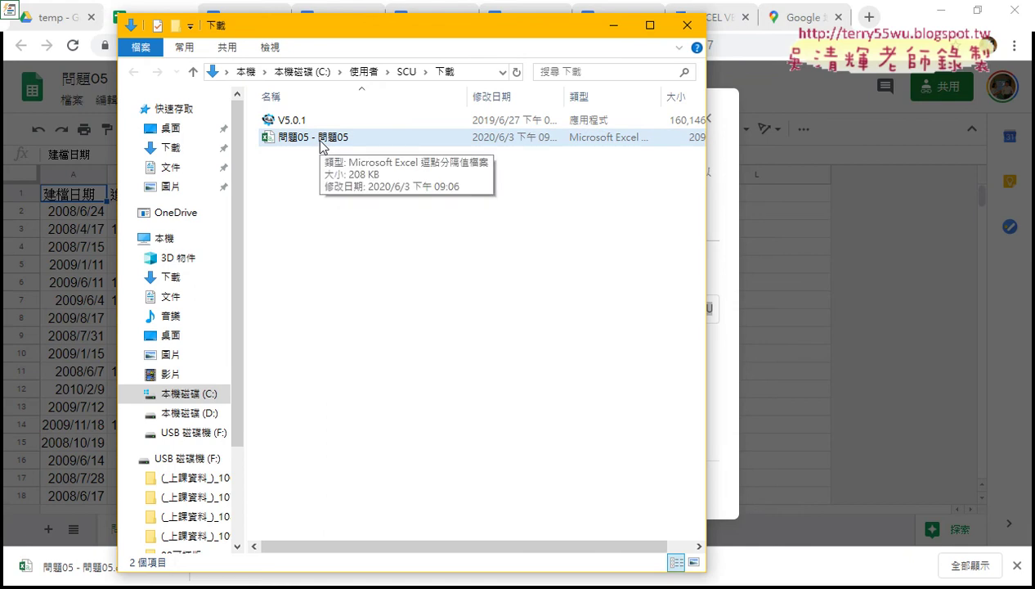
# Step: Open the ANSI CSV in Excel, check the 產業別 column's Chinese, then return to Chrome
pyautogui.doubleClick(321, 139)
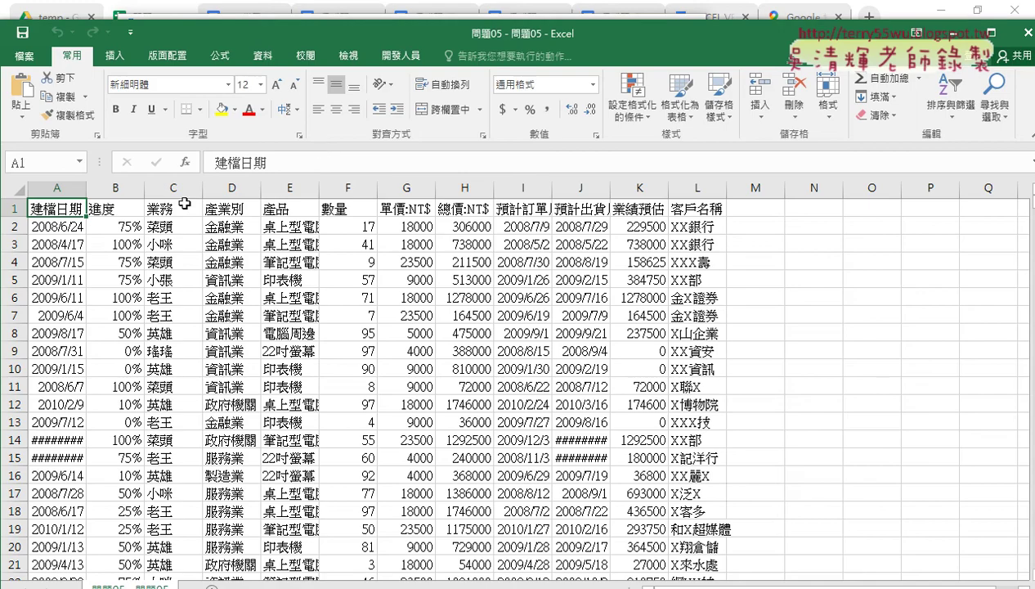
pyautogui.click(237, 189)
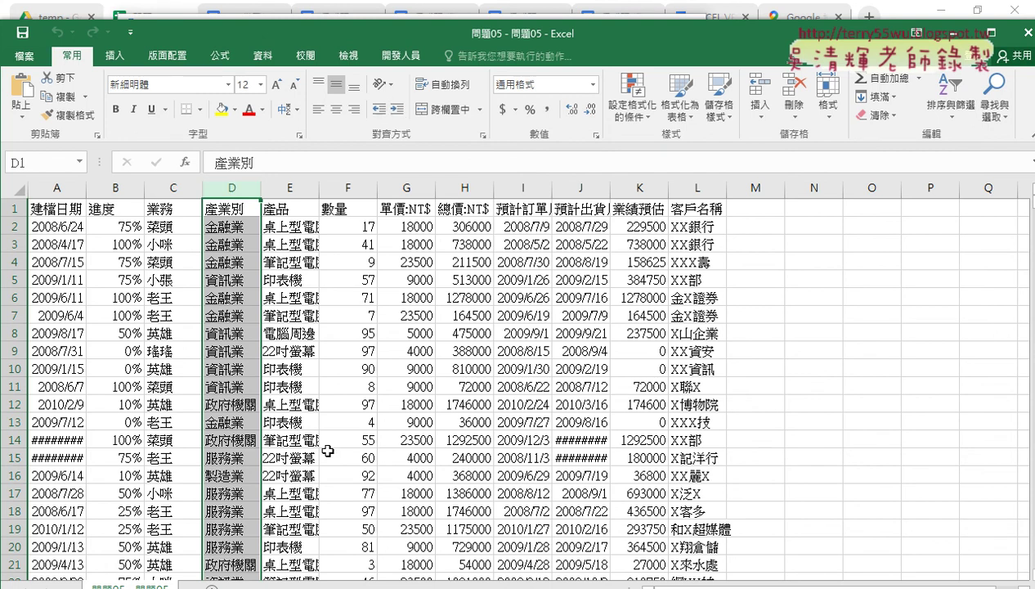
pyautogui.click(262, 587)
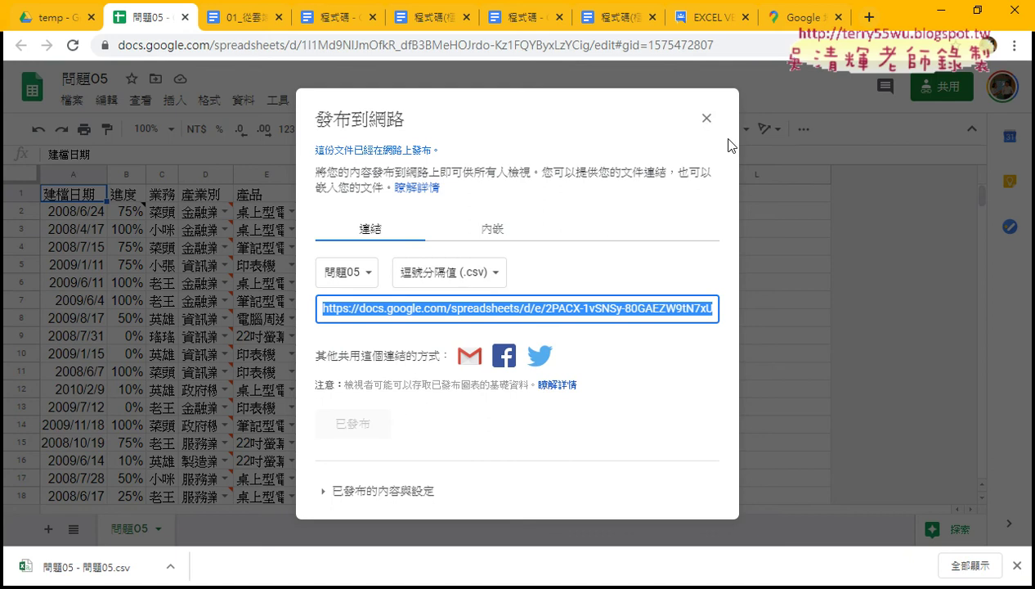
# Step: Close the publish dialog and return to the Google Drive temp folder page
pyautogui.click(706, 119)
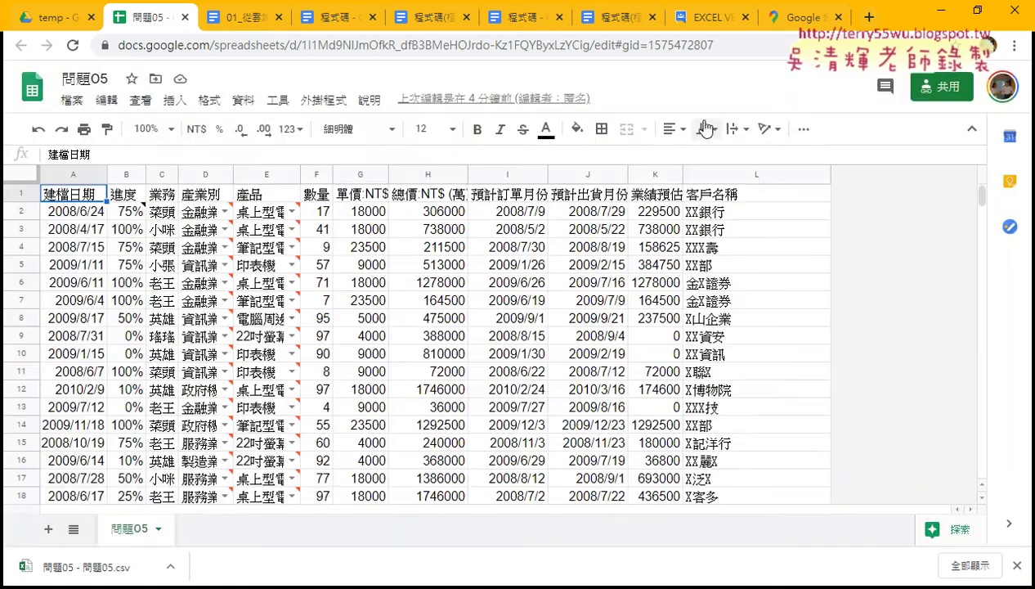
pyautogui.click(53, 17)
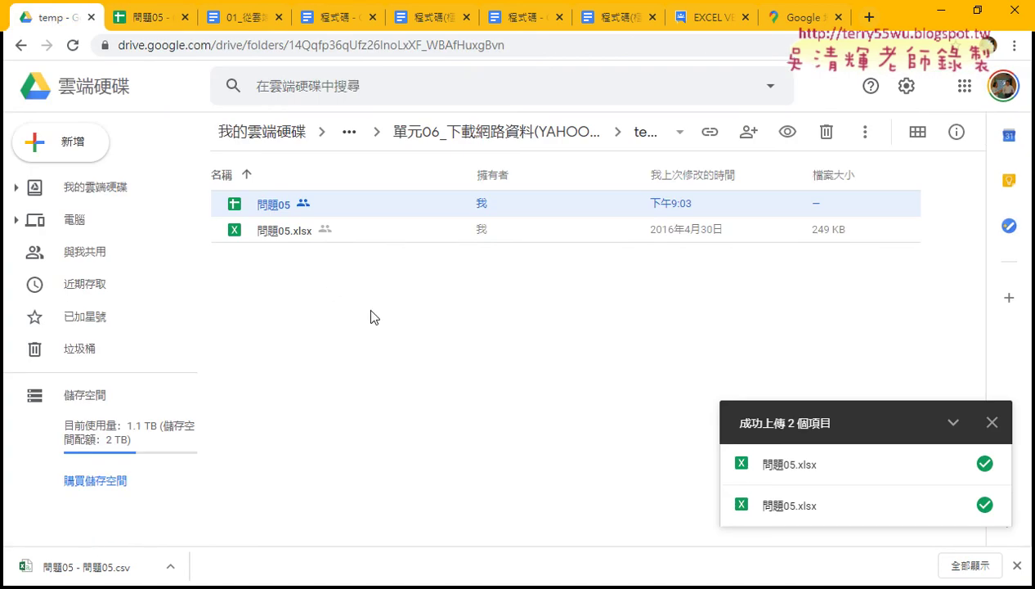
pyautogui.click(218, 587)
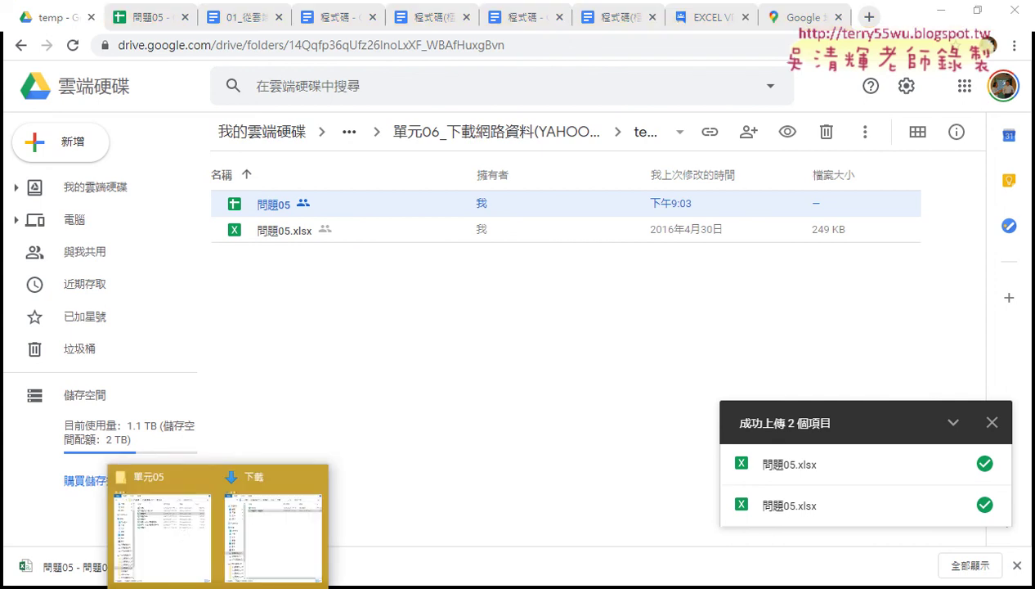
pyautogui.click(187, 537)
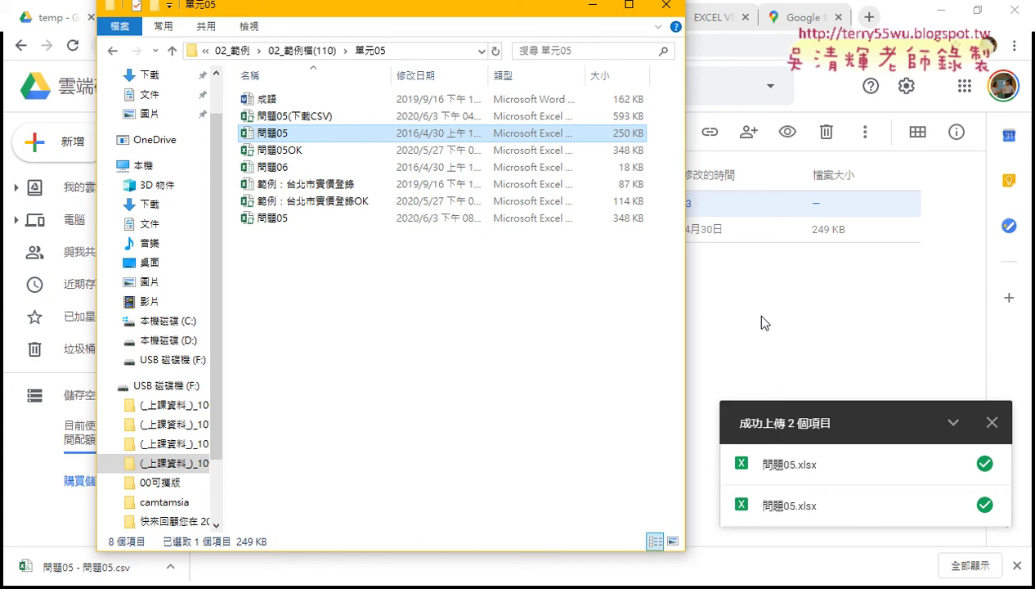
pyautogui.click(571, 293)
pyautogui.rightClick(570, 288)
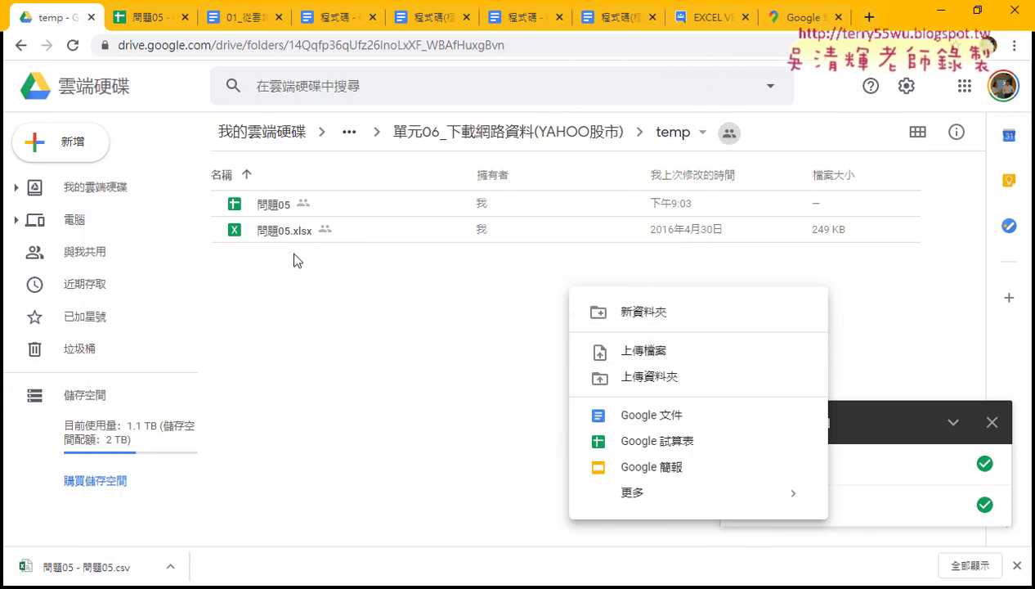
# Step: Enable converting uploads to Google editor format in Drive settings, then open 問題05
pyautogui.click(888, 91)
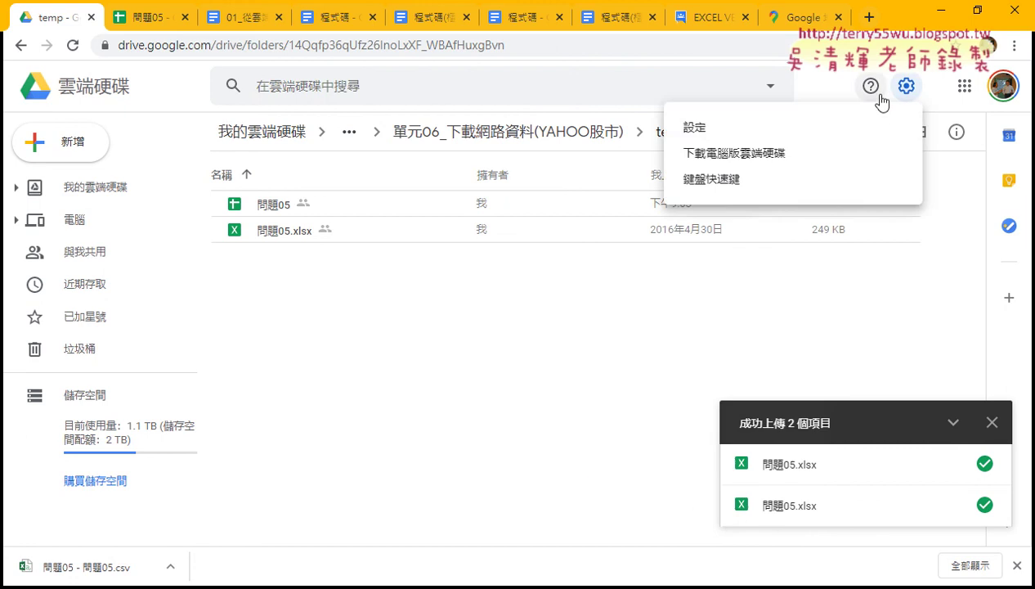
pyautogui.click(761, 129)
pyautogui.click(475, 261)
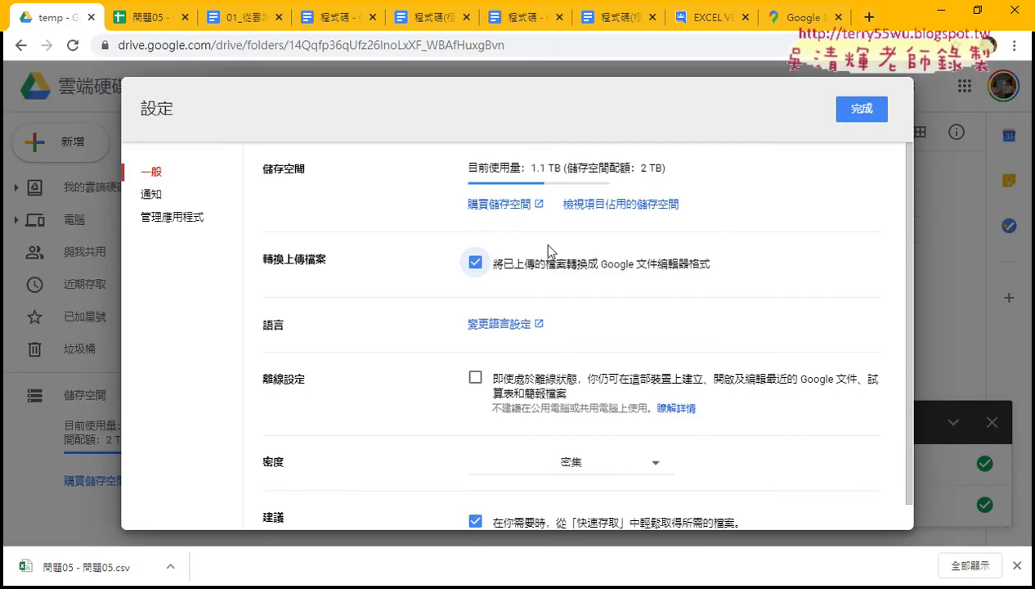
pyautogui.click(863, 114)
pyautogui.doubleClick(260, 210)
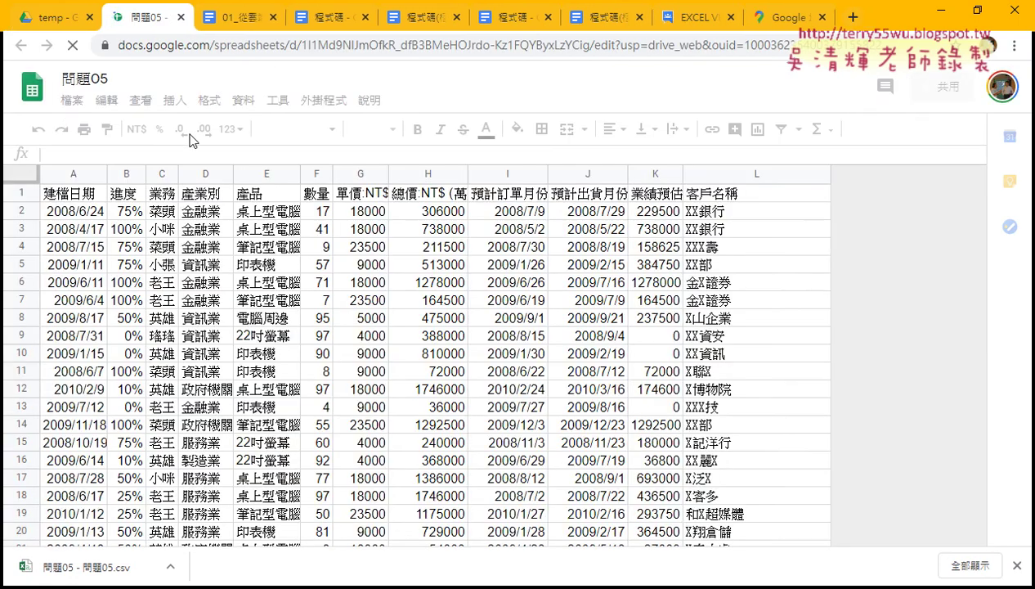
# Step: Publish only the 問題05 sheet as 逗號分隔值 (.csv) and select its link
pyautogui.click(73, 106)
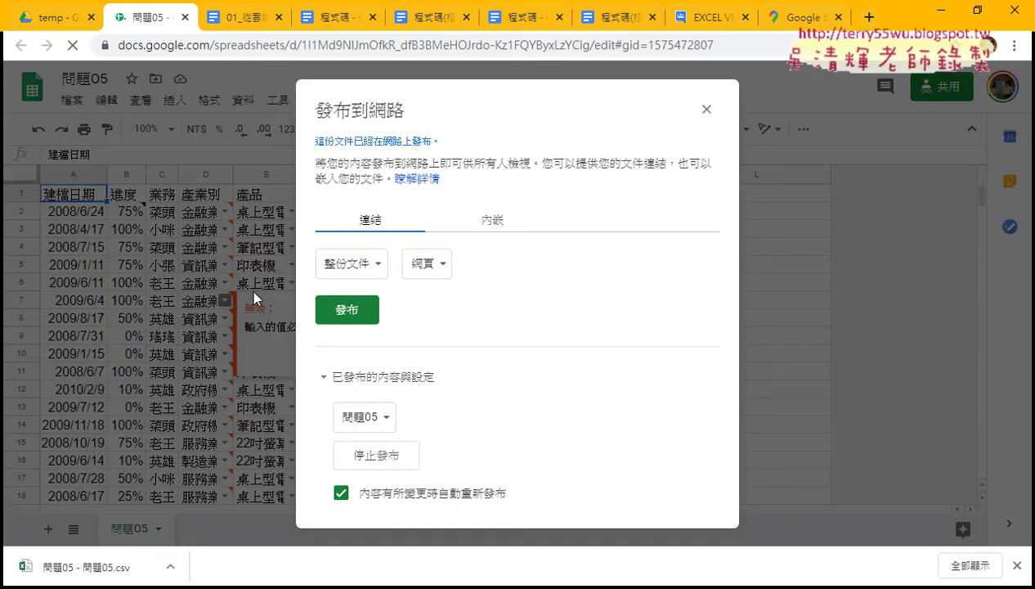
pyautogui.click(344, 272)
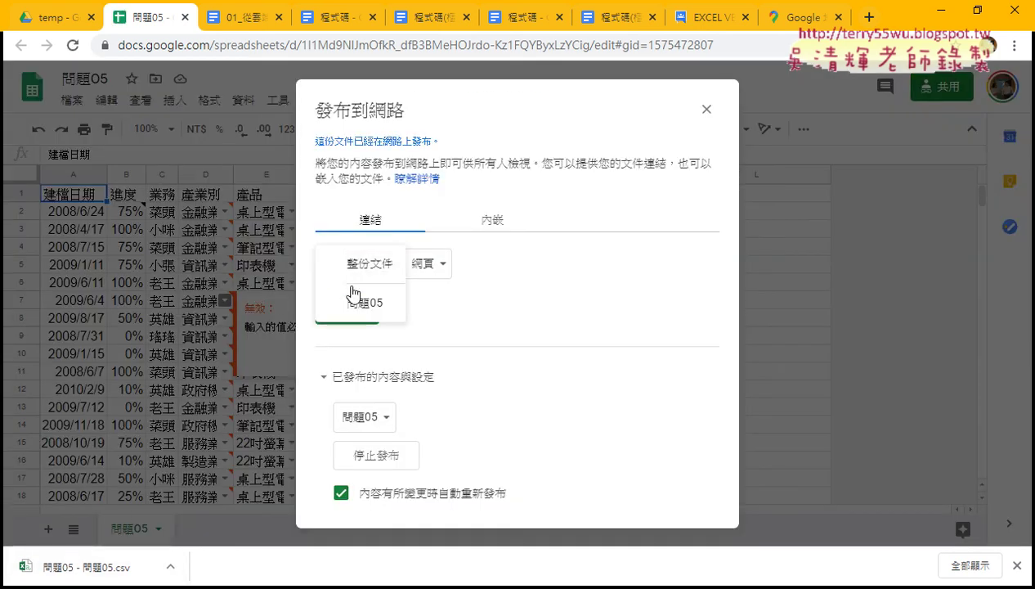
pyautogui.click(348, 281)
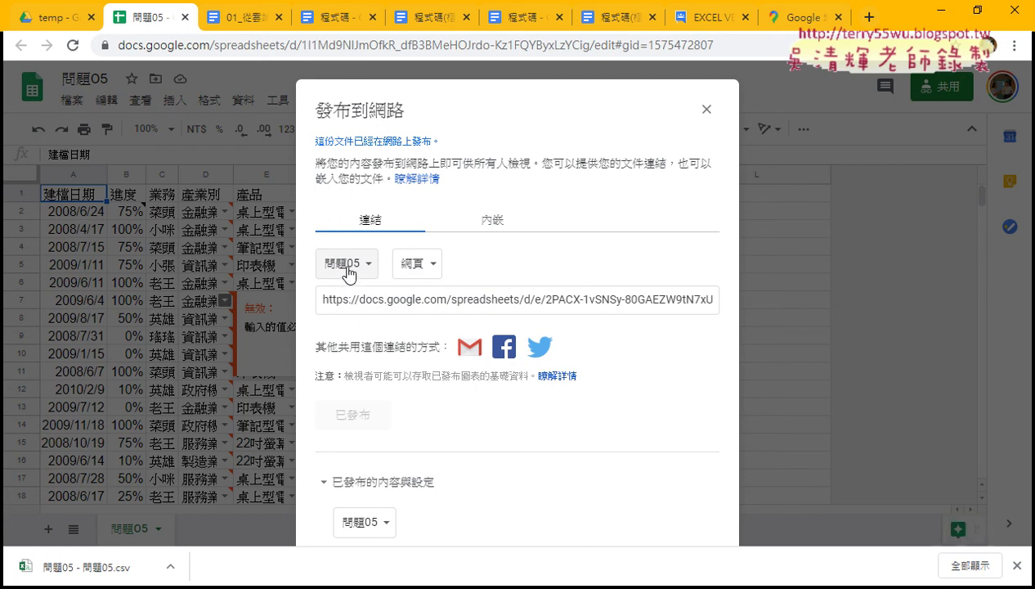
pyautogui.click(418, 270)
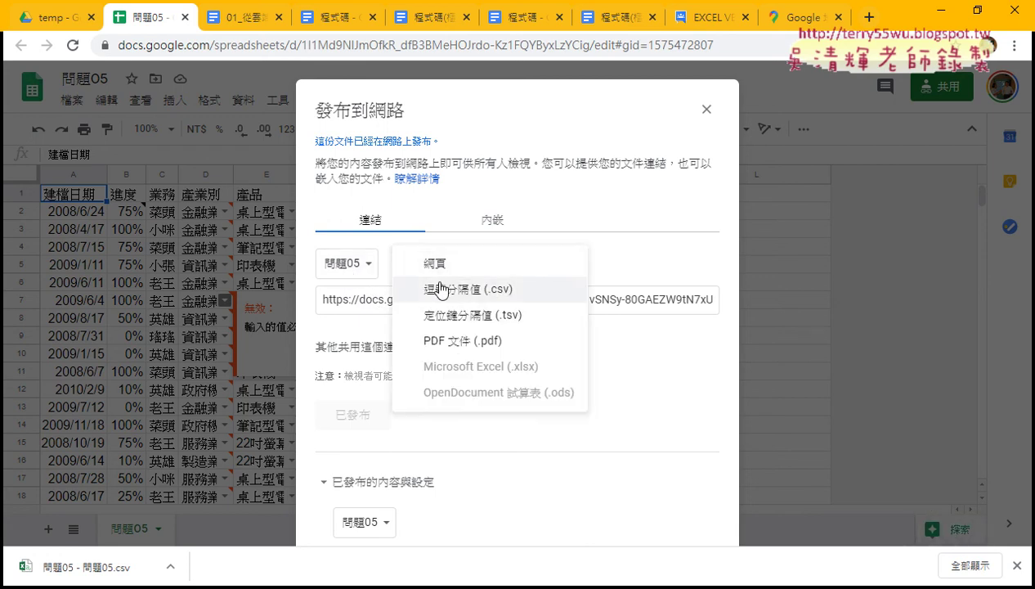
pyautogui.click(446, 289)
pyautogui.click(473, 303)
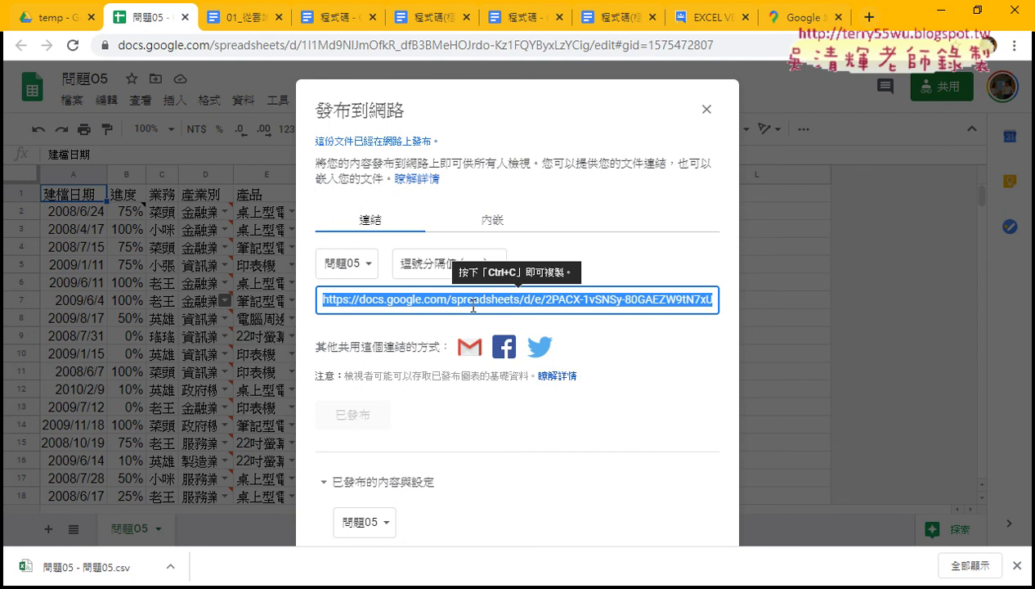
# Step: Close the publish dialog and review the 共用 people list for 問題05
pyautogui.click(707, 114)
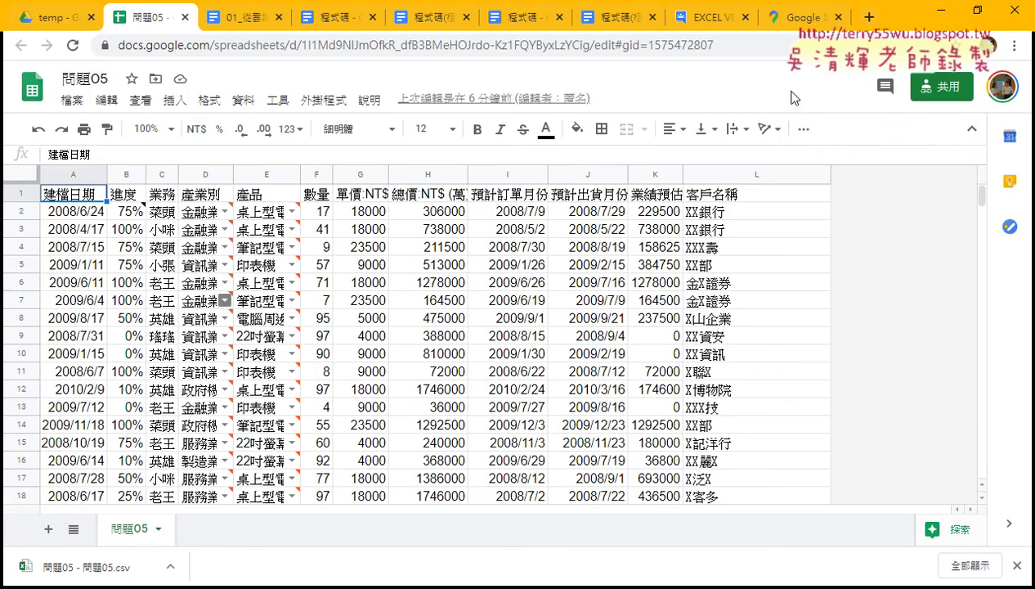
pyautogui.click(938, 90)
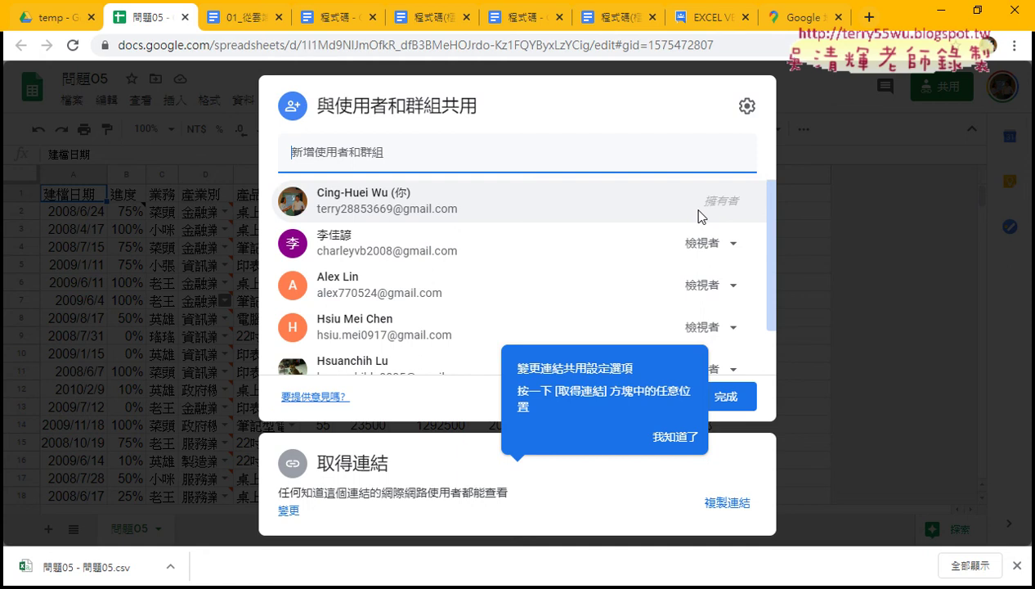
pyautogui.scroll(-1, 589, 296)
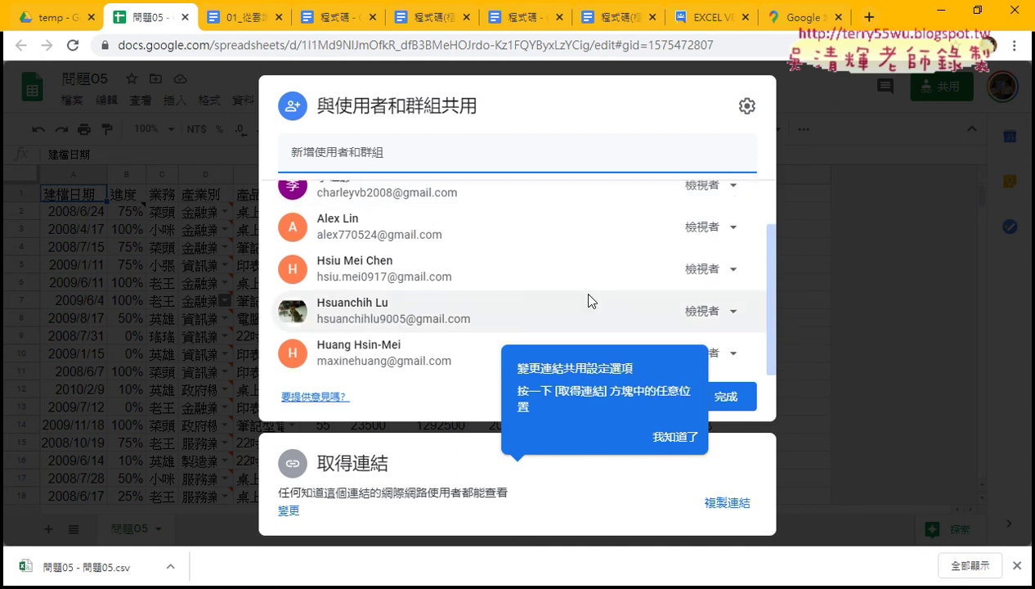
pyautogui.scroll(1, 628, 270)
pyautogui.scroll(-2, 483, 187)
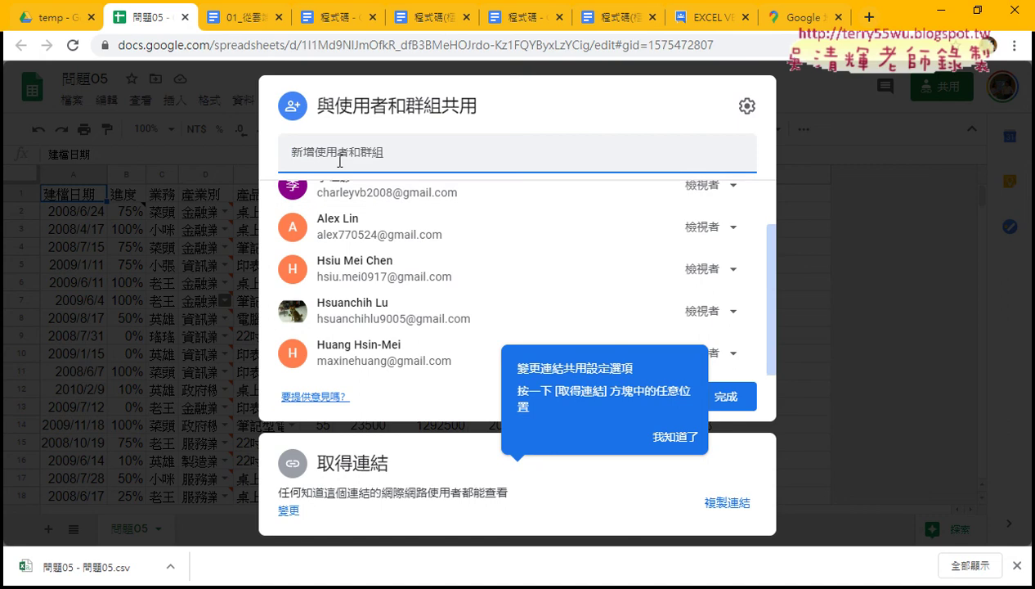